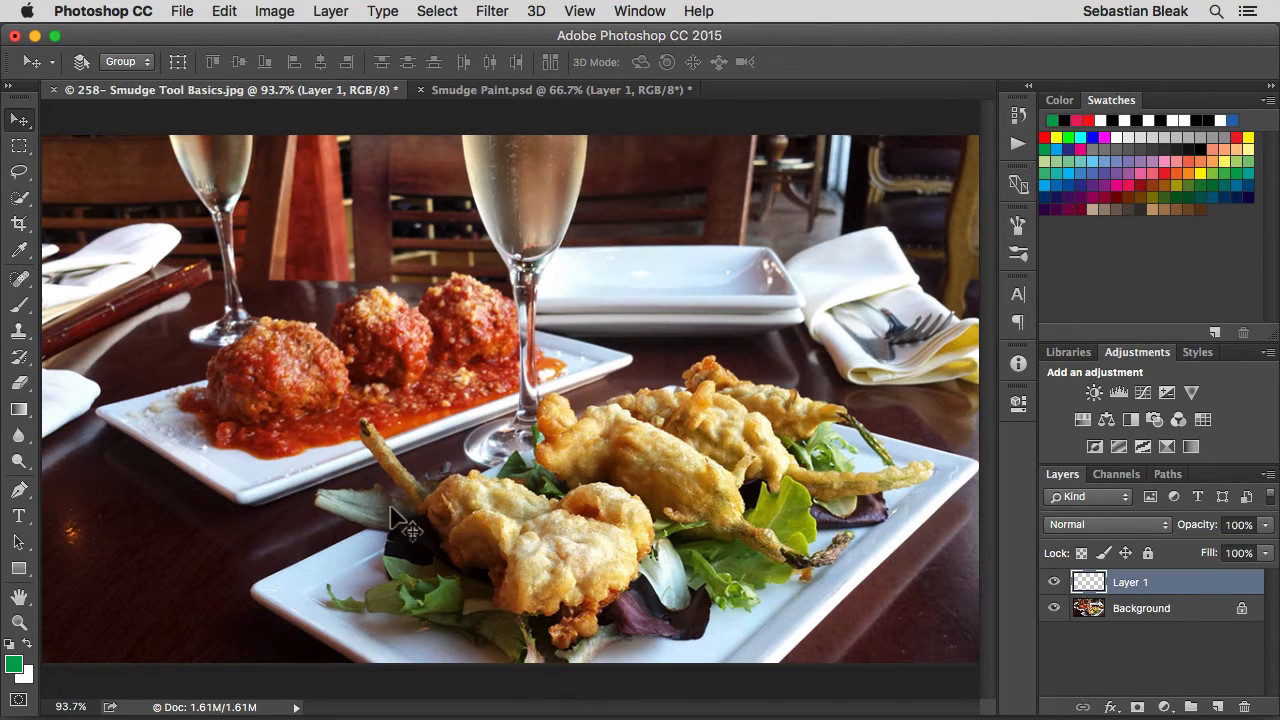
# Step: Activate the Smudge Tool from the Blur and Sharpen tool group
pyautogui.click(20, 435)
pyautogui.click(22, 435)
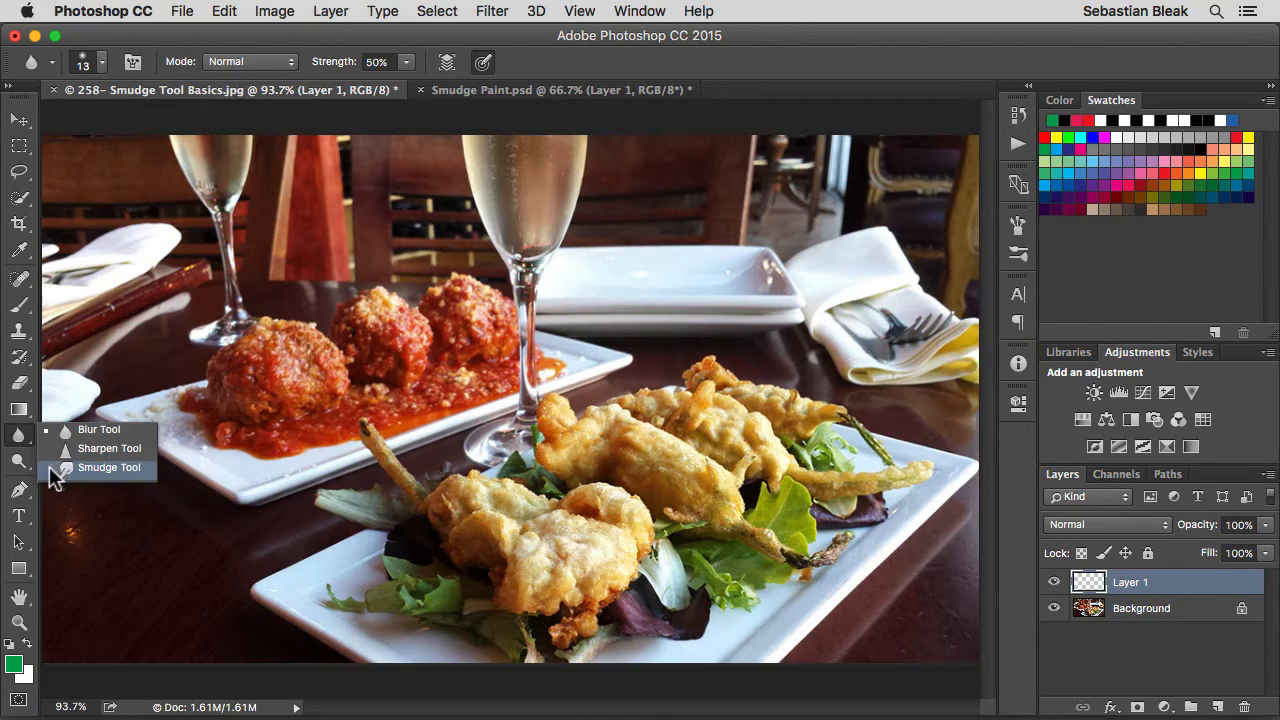
pyautogui.click(50, 466)
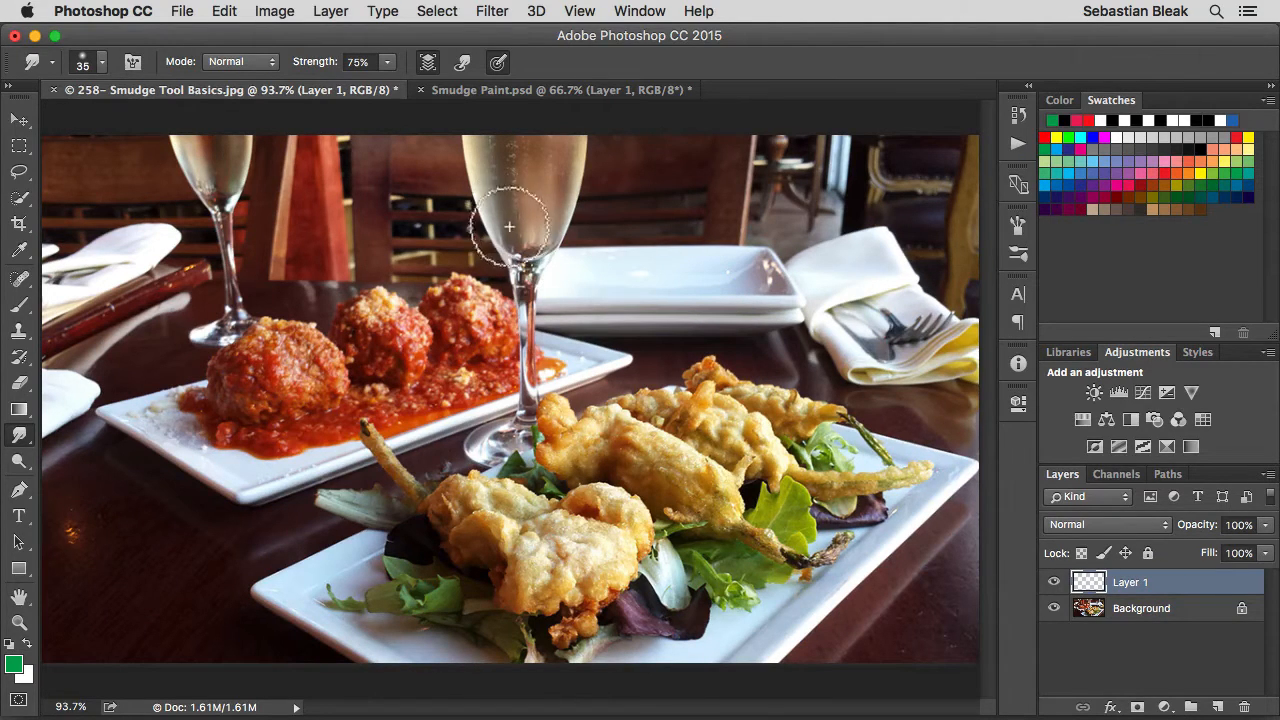
# Step: Smudge the sparkling wine inside the front glass on Layer 1 at 75% strength
pyautogui.moveTo(509, 225)
pyautogui.mouseDown()
pyautogui.moveTo(500, 134)
pyautogui.moveTo(520, 234)
pyautogui.mouseUp()
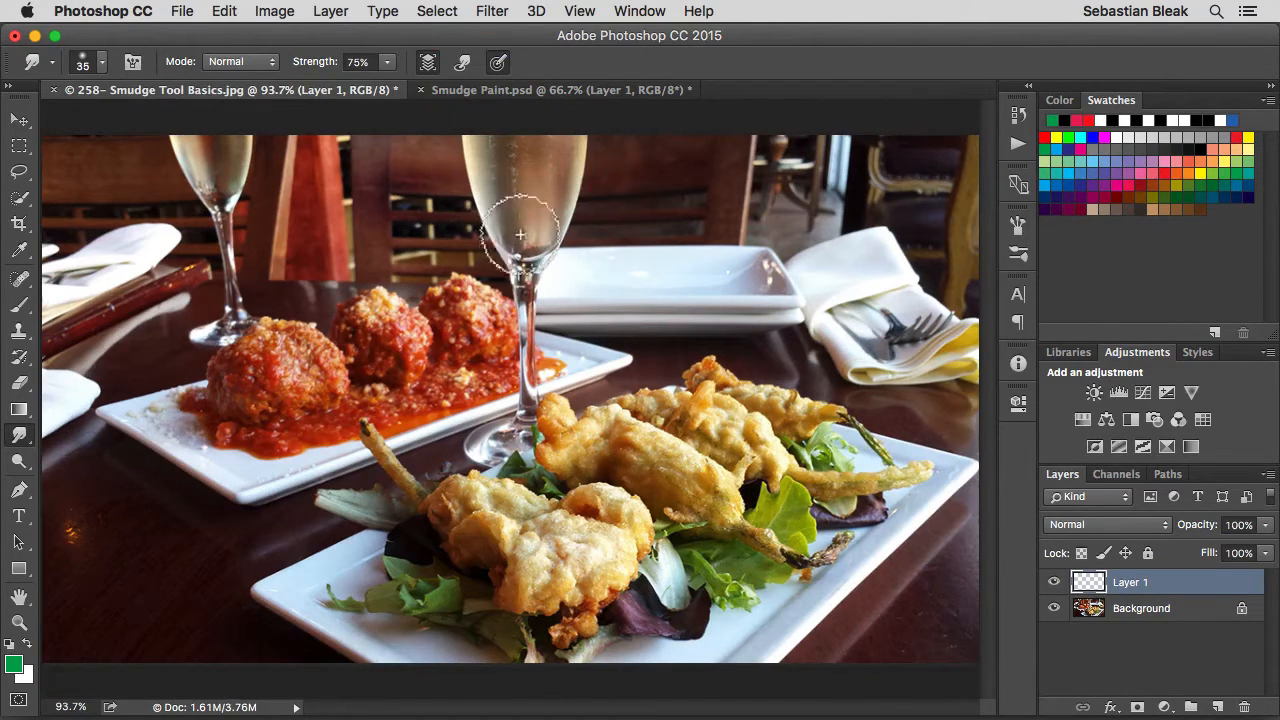
pyautogui.moveTo(509, 131)
pyautogui.mouseDown()
pyautogui.moveTo(508, 215)
pyautogui.moveTo(528, 238)
pyautogui.mouseUp()
pyautogui.moveTo(491, 106)
pyautogui.mouseDown()
pyautogui.moveTo(500, 178)
pyautogui.moveTo(547, 200)
pyautogui.mouseUp()
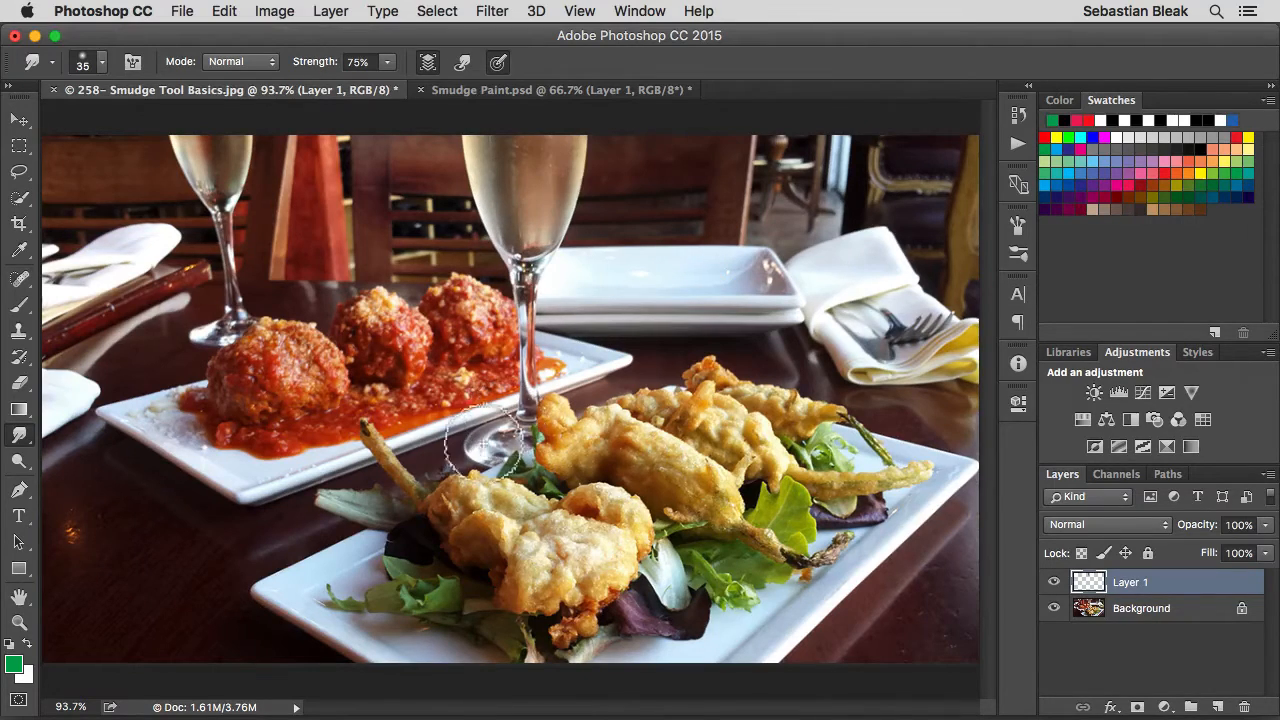
# Step: Smudge the near corner of the front white plate outward across the dark table with two strokes
pyautogui.keyDown('super'); pyautogui.click(248, 595); pyautogui.keyUp('super')
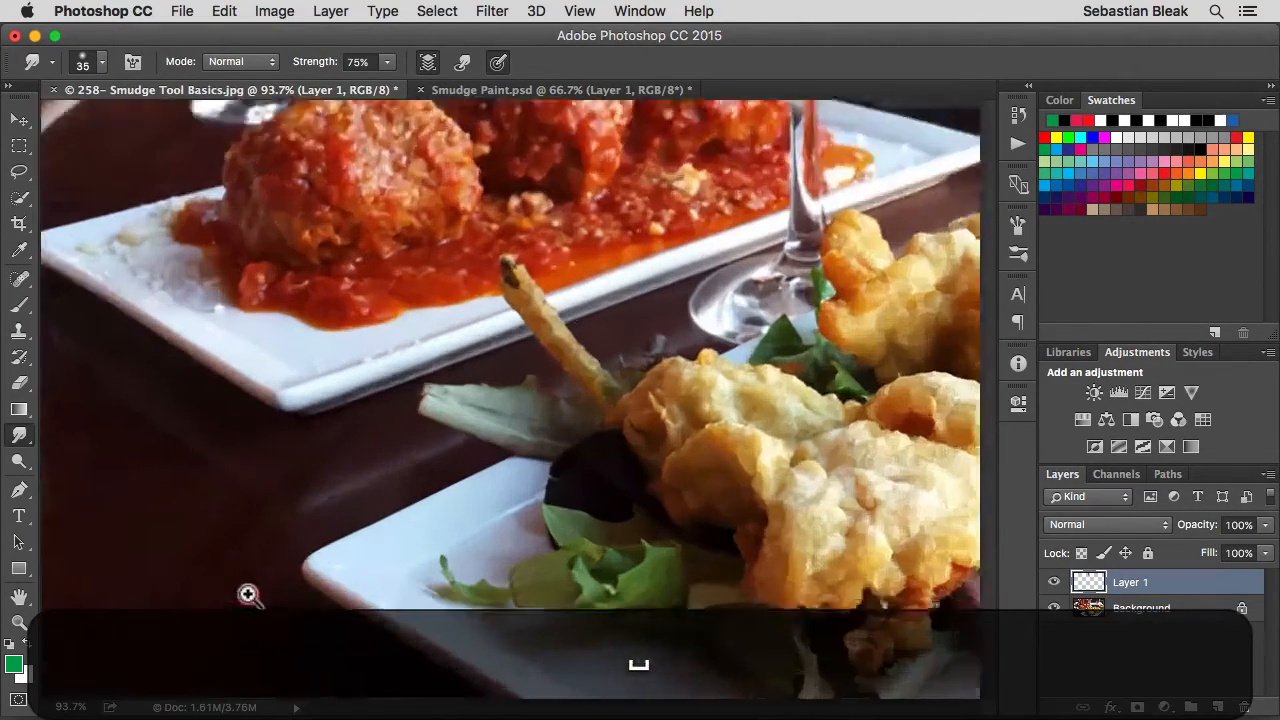
pyautogui.moveTo(251, 574)
pyautogui.mouseDown()
pyautogui.moveTo(477, 517)
pyautogui.moveTo(534, 517)
pyautogui.mouseUp()
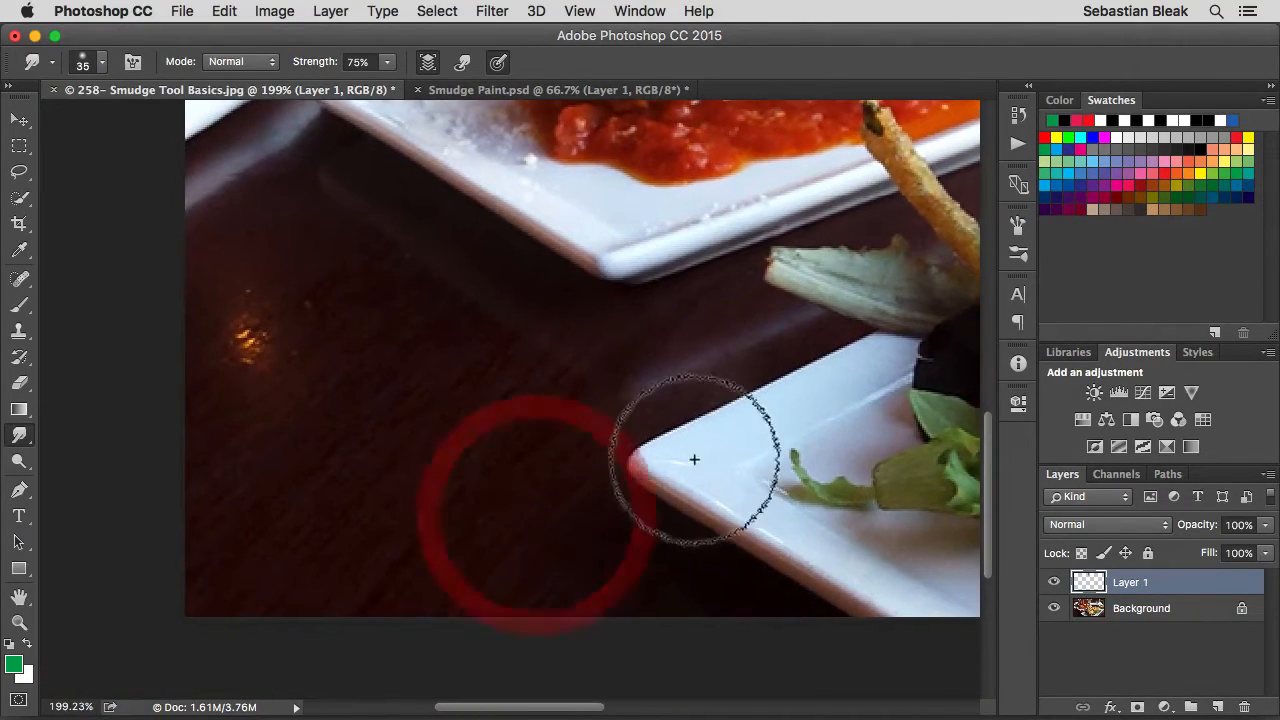
pyautogui.moveTo(690, 457); pyautogui.dragTo(157, 509)
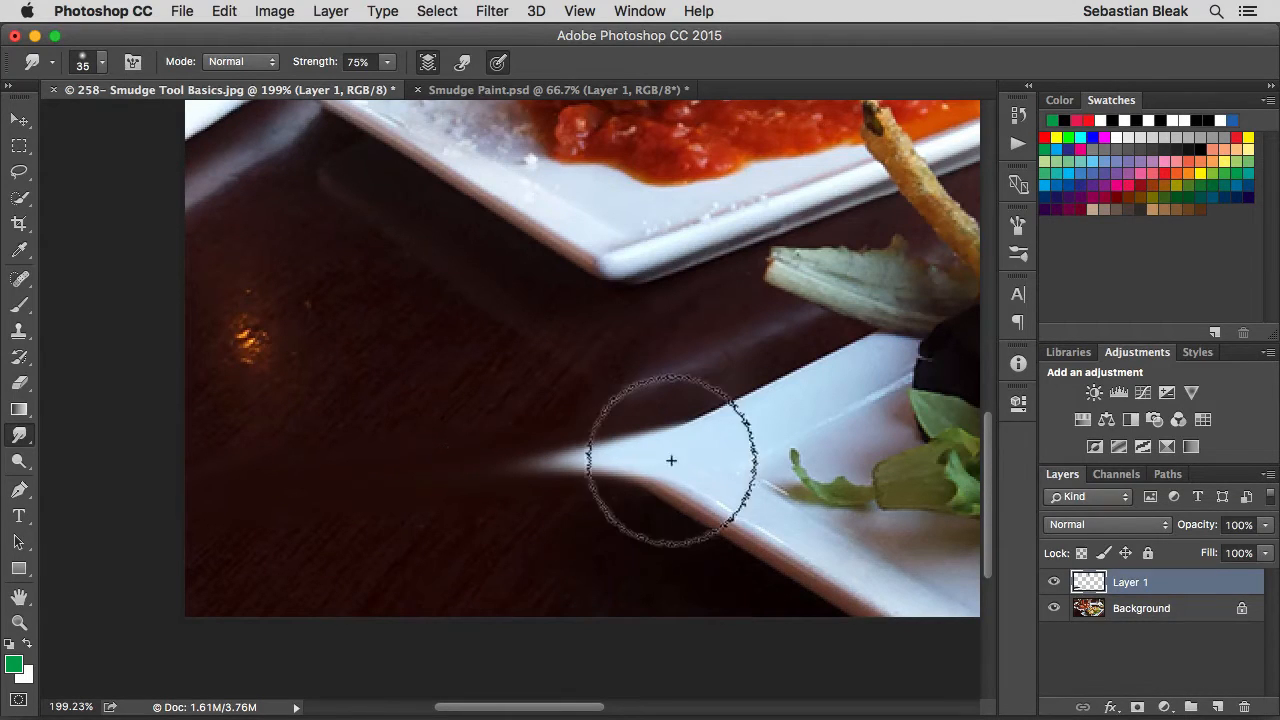
pyautogui.moveTo(729, 452); pyautogui.dragTo(543, 457)
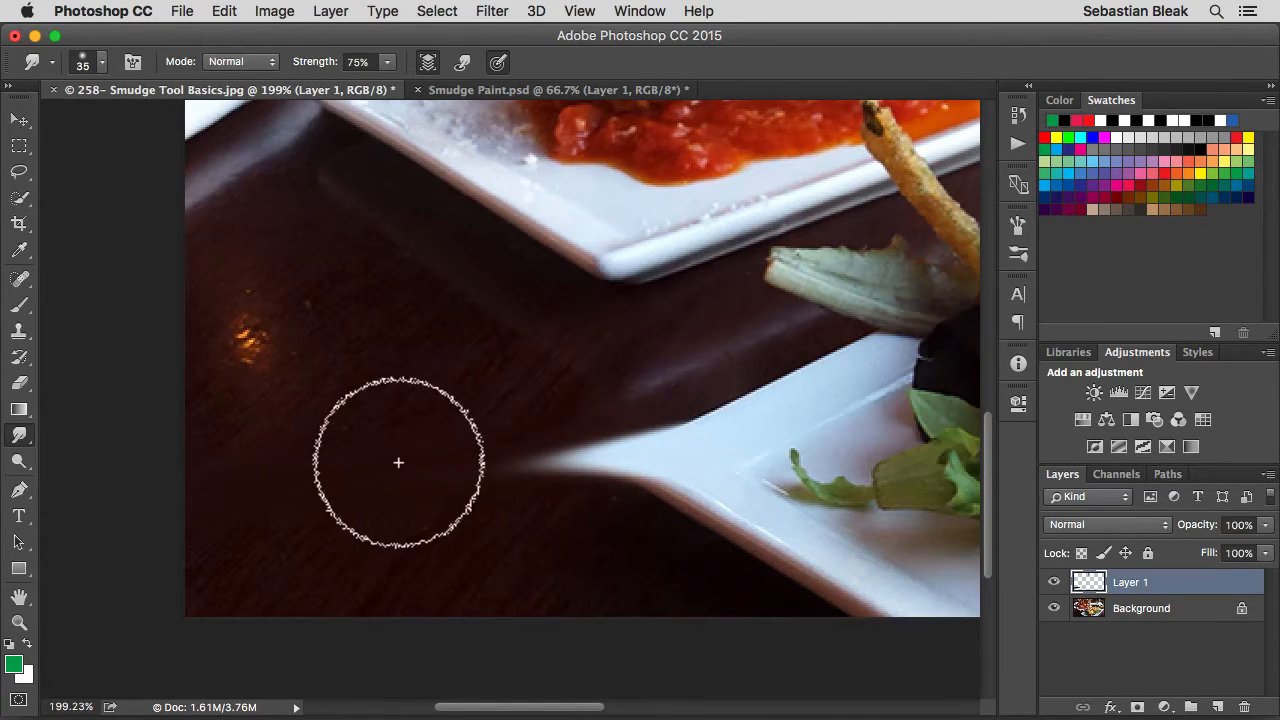
pyautogui.press('super+minus')
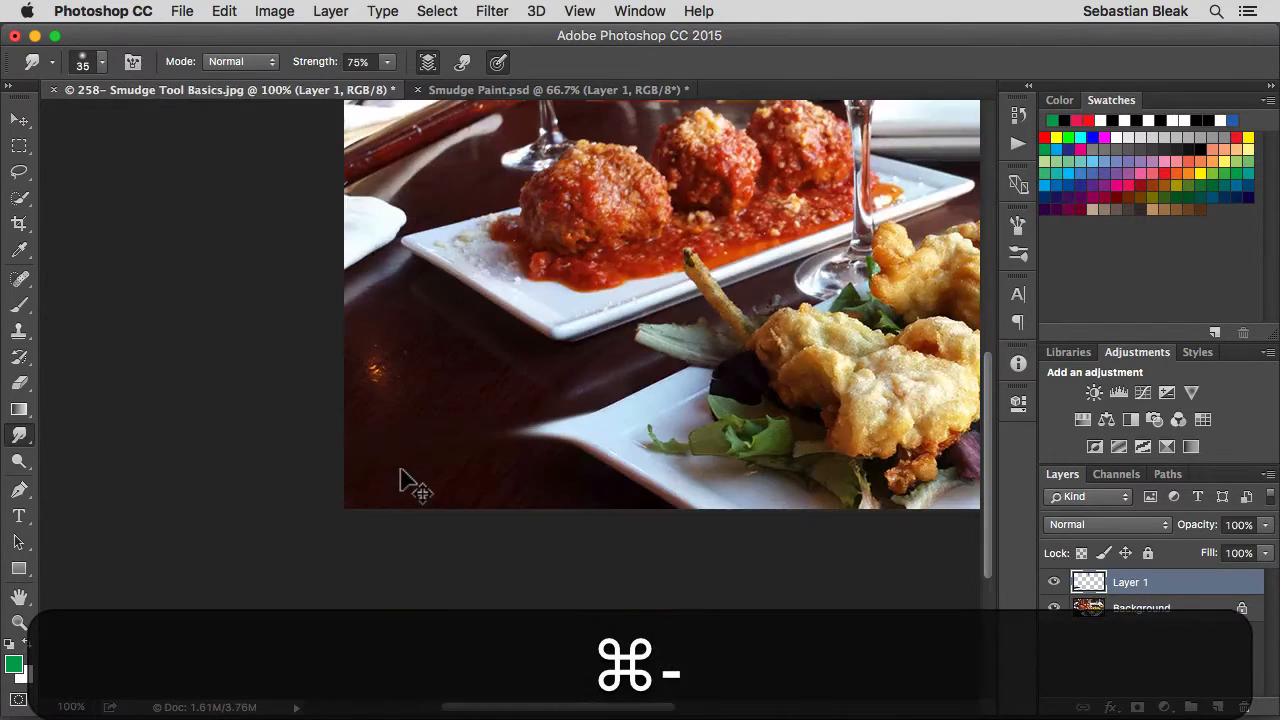
pyautogui.press('super+0')
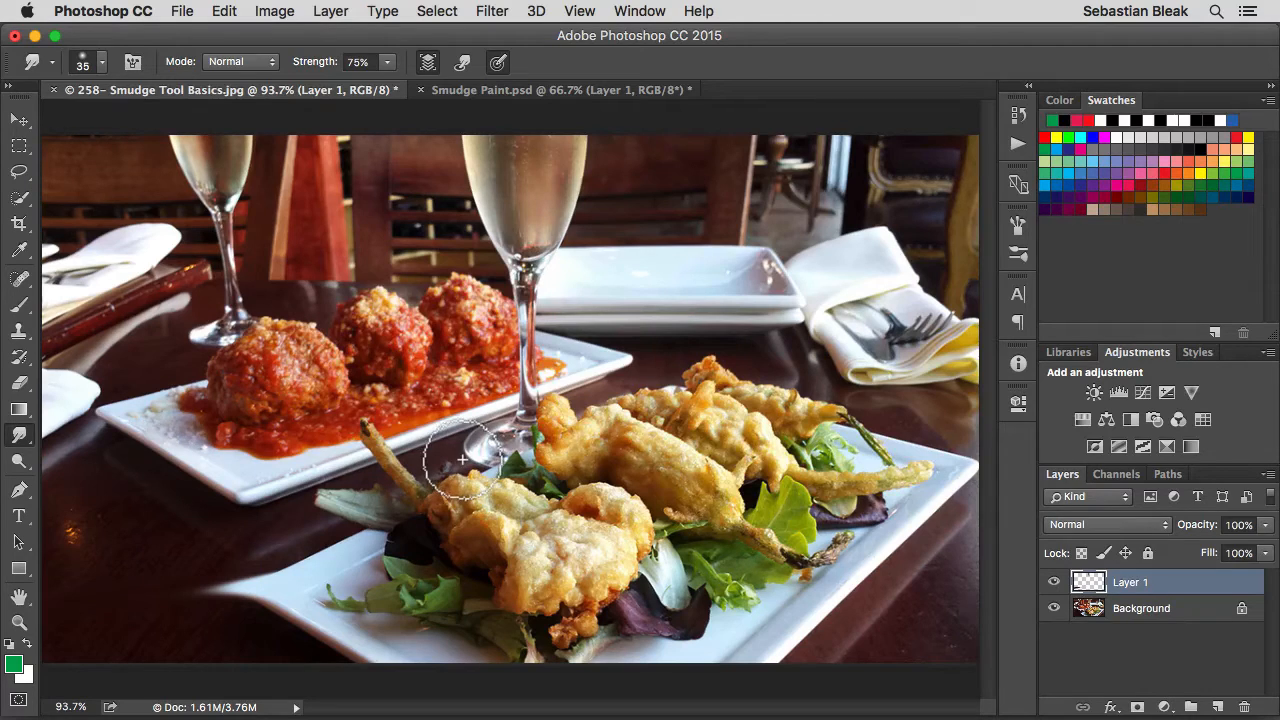
# Step: Delete all the smudged pixels from Layer 1 and remove the selection
pyautogui.press('super+a')
pyautogui.press('super+BackSpace')
pyautogui.press('BackSpace')
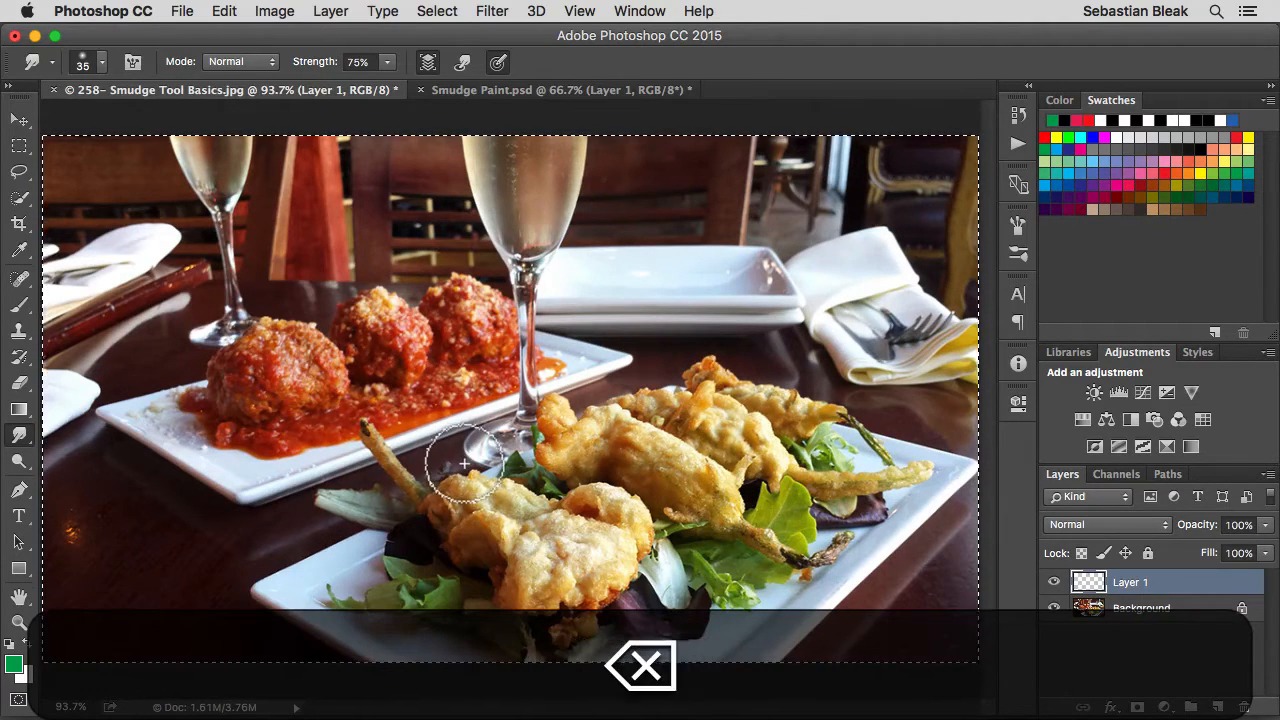
pyautogui.press('super+d')
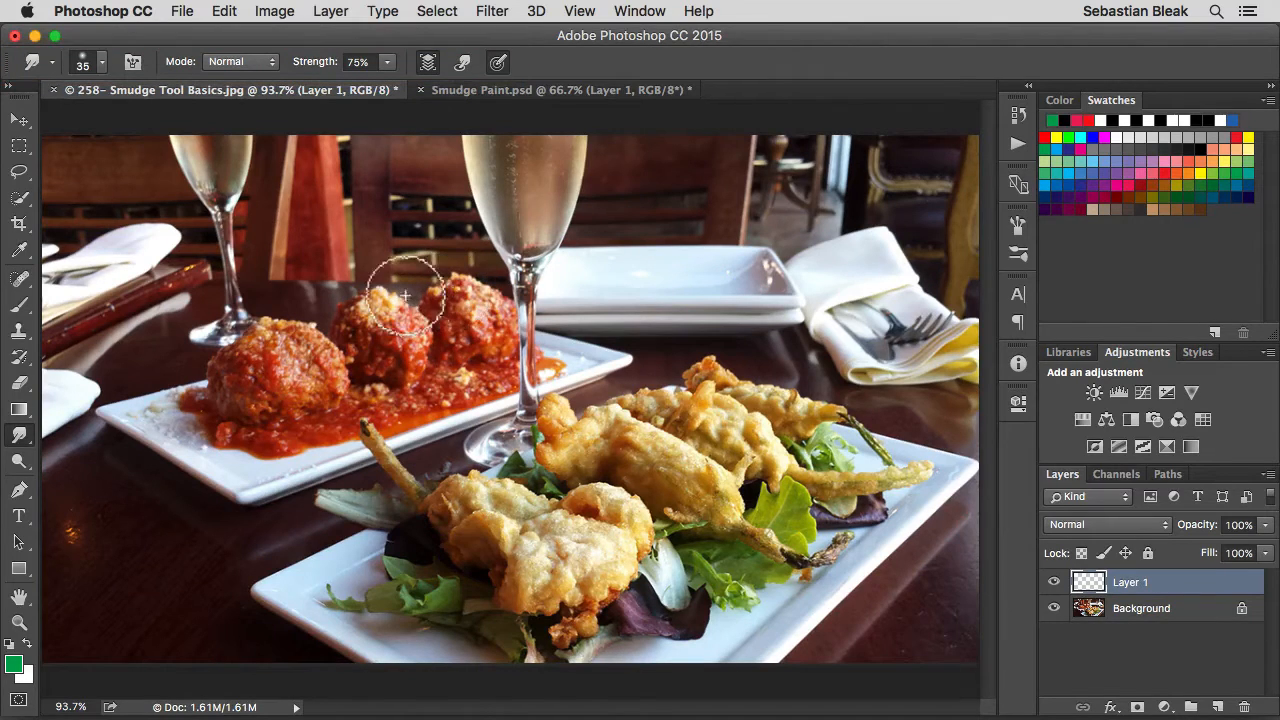
# Step: Reset the Smudge tool to its default settings and look at its tool presets
pyautogui.rightClick(32, 66)
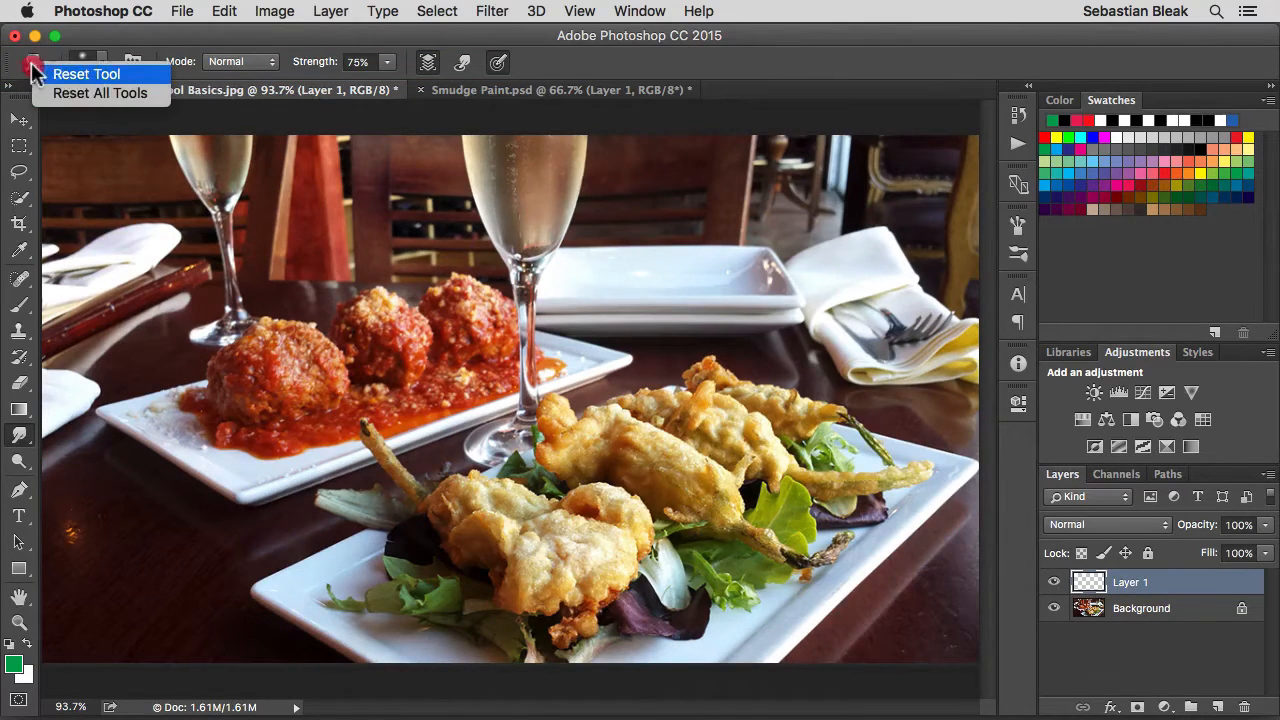
pyautogui.click(43, 76)
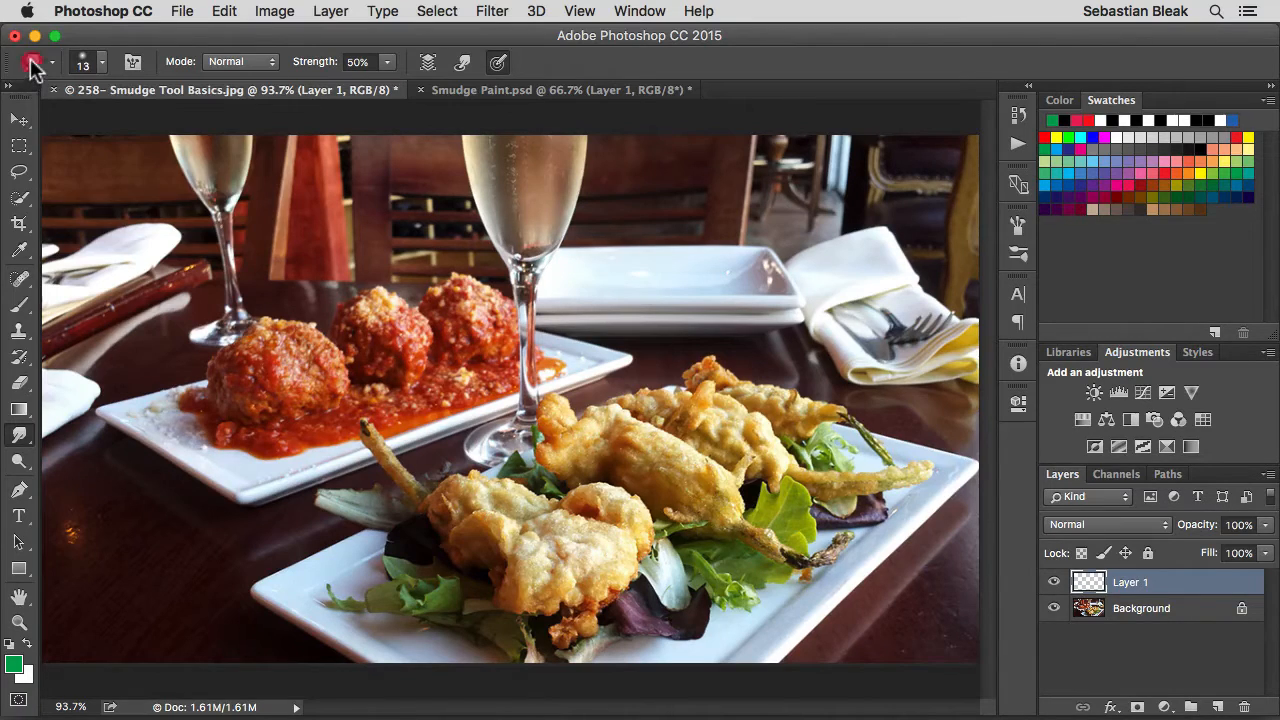
pyautogui.click(33, 64)
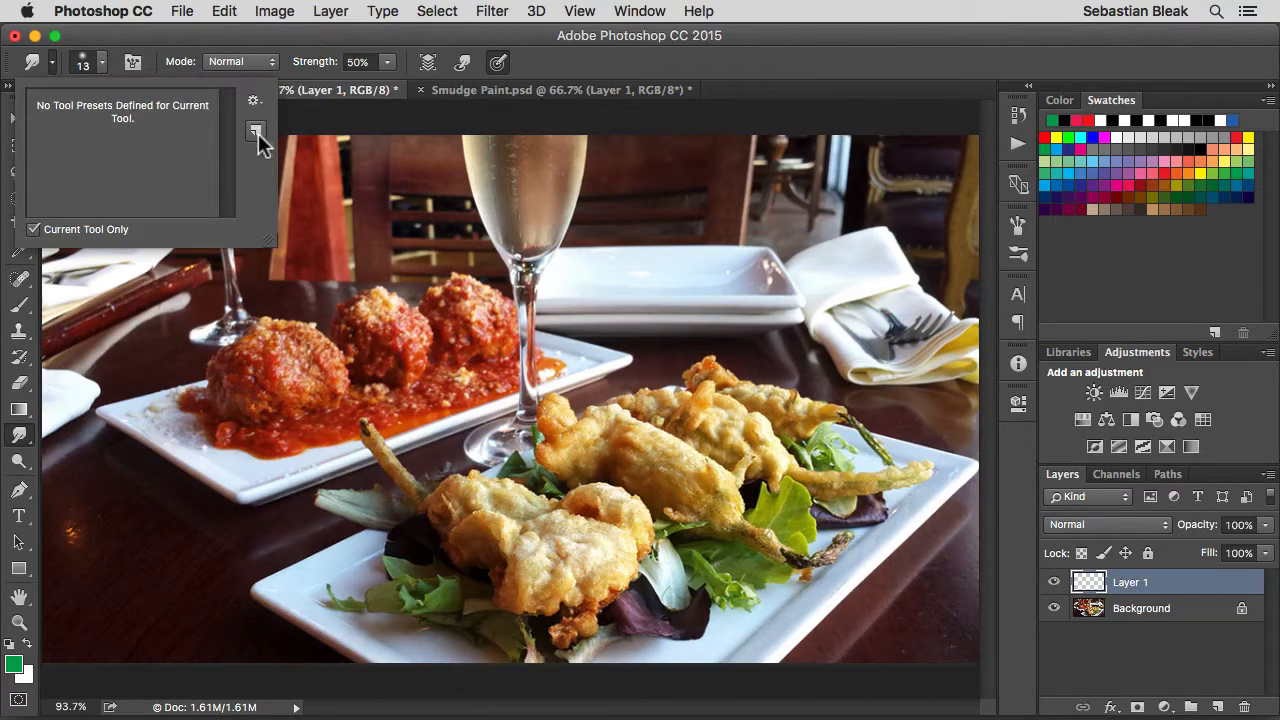
pyautogui.click(33, 65)
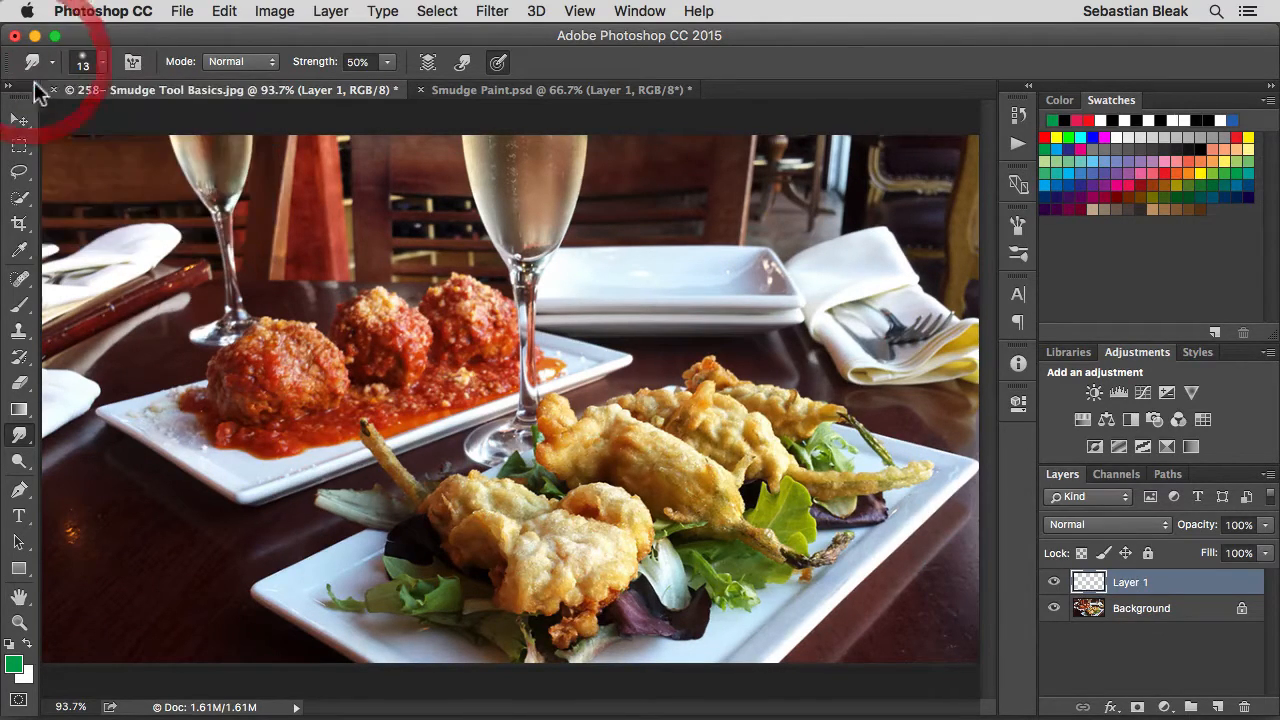
# Step: Examine the brush size, hardness, tip presets and loadable brush sets offered for the Smudge tool
pyautogui.click(82, 62)
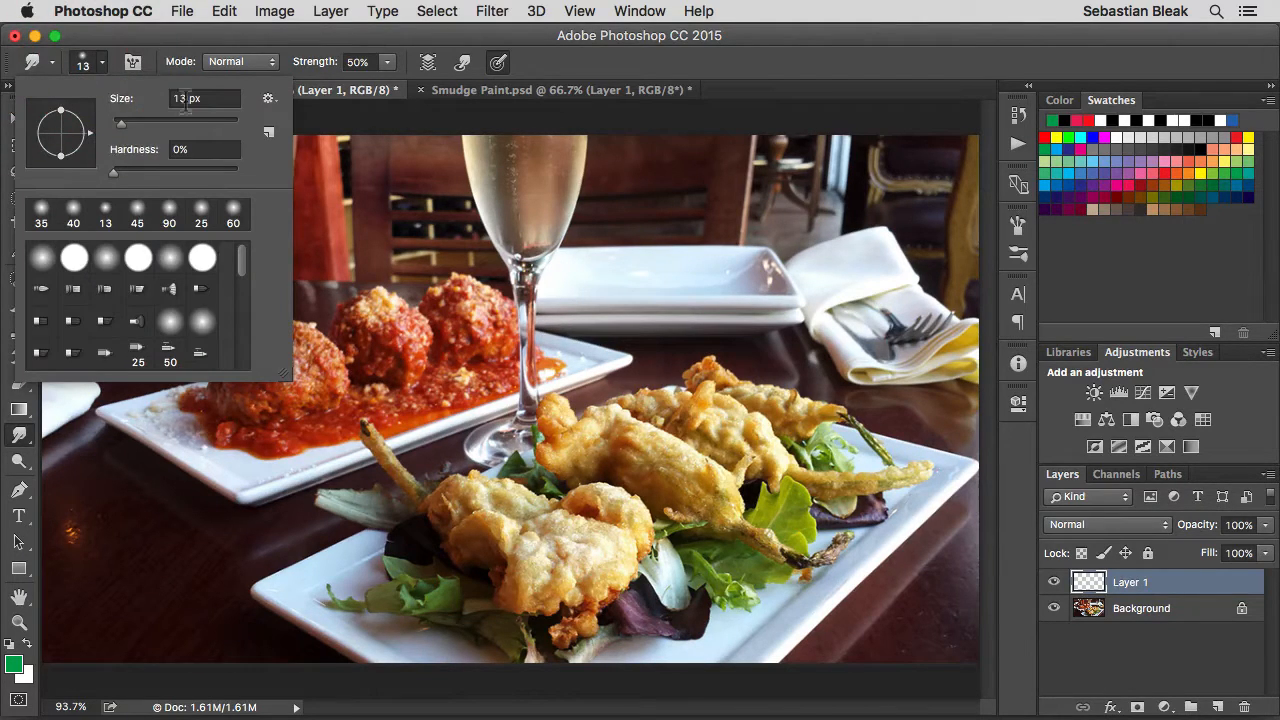
pyautogui.click(186, 100)
pyautogui.click(178, 150)
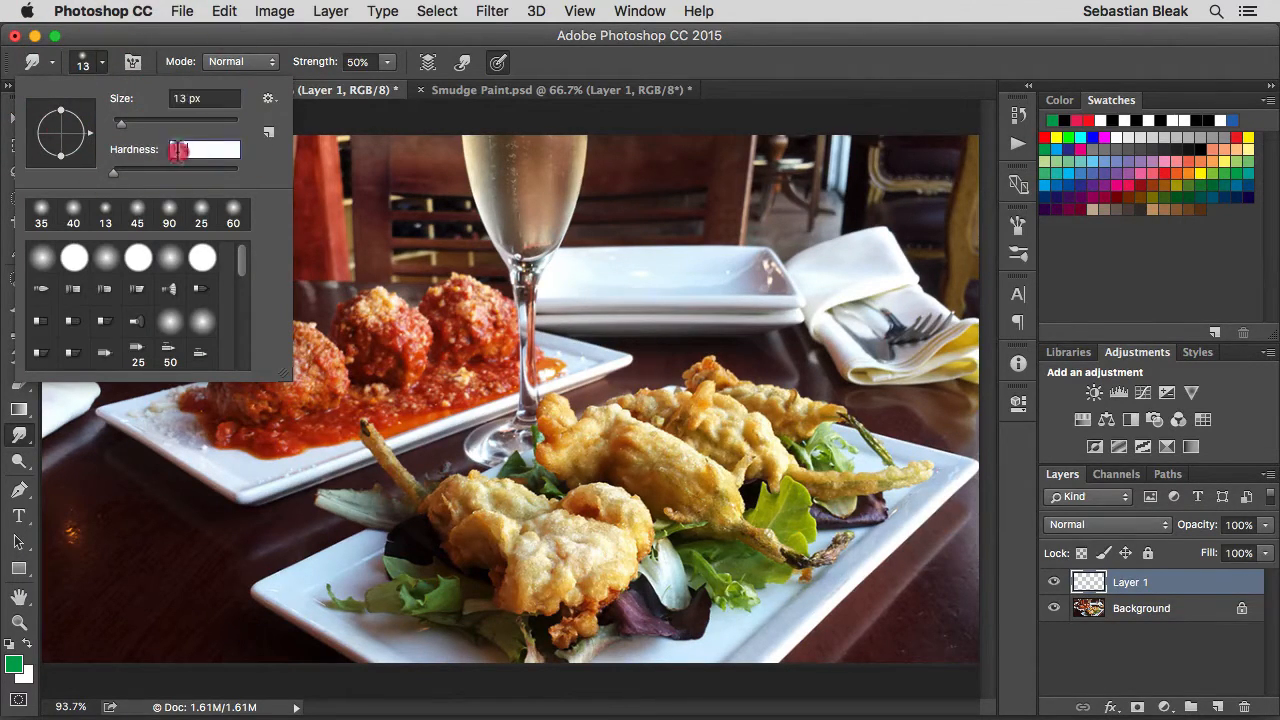
pyautogui.moveTo(242, 263)
pyautogui.mouseDown()
pyautogui.moveTo(240, 343)
pyautogui.moveTo(239, 240)
pyautogui.mouseUp()
pyautogui.click(266, 98)
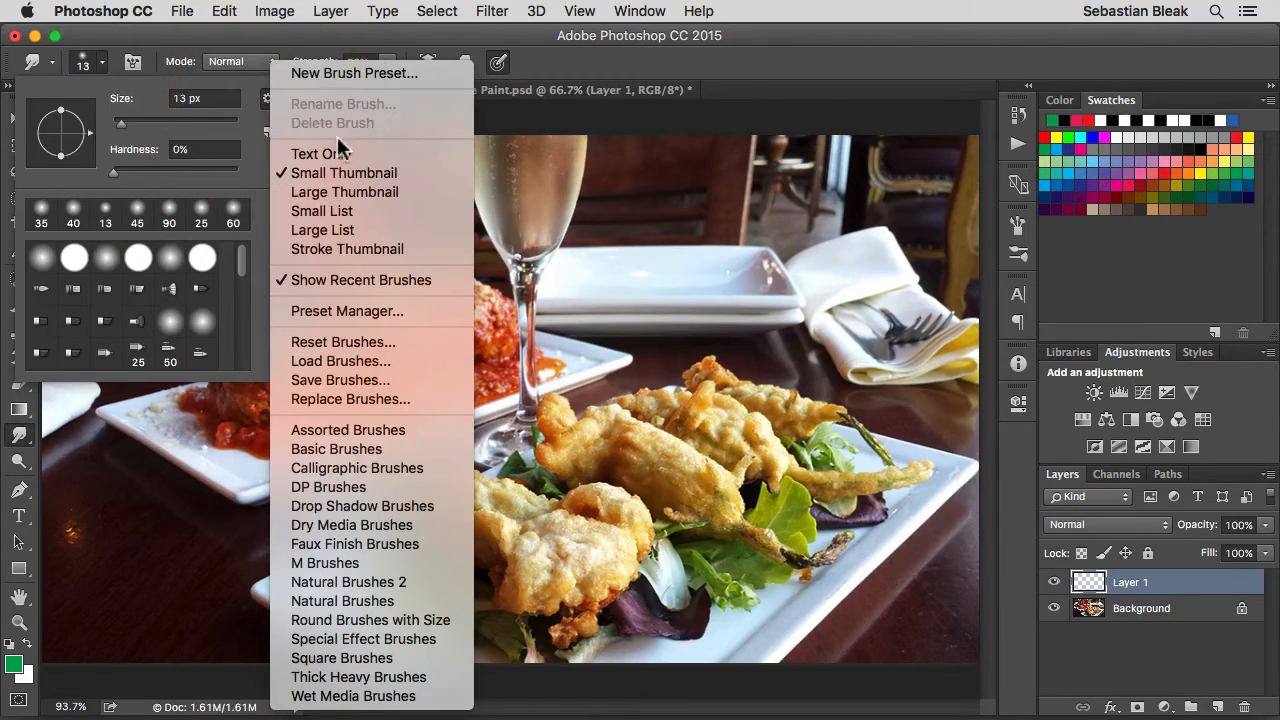
pyautogui.click(400, 344)
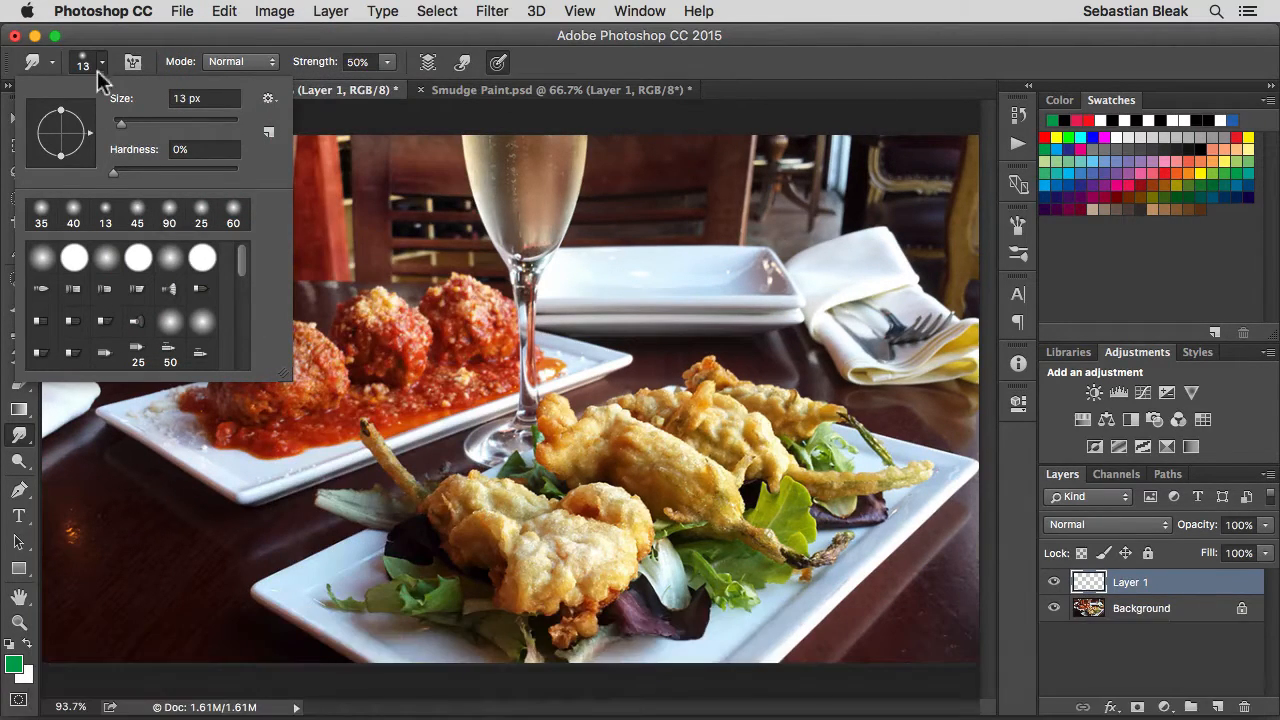
pyautogui.click(97, 66)
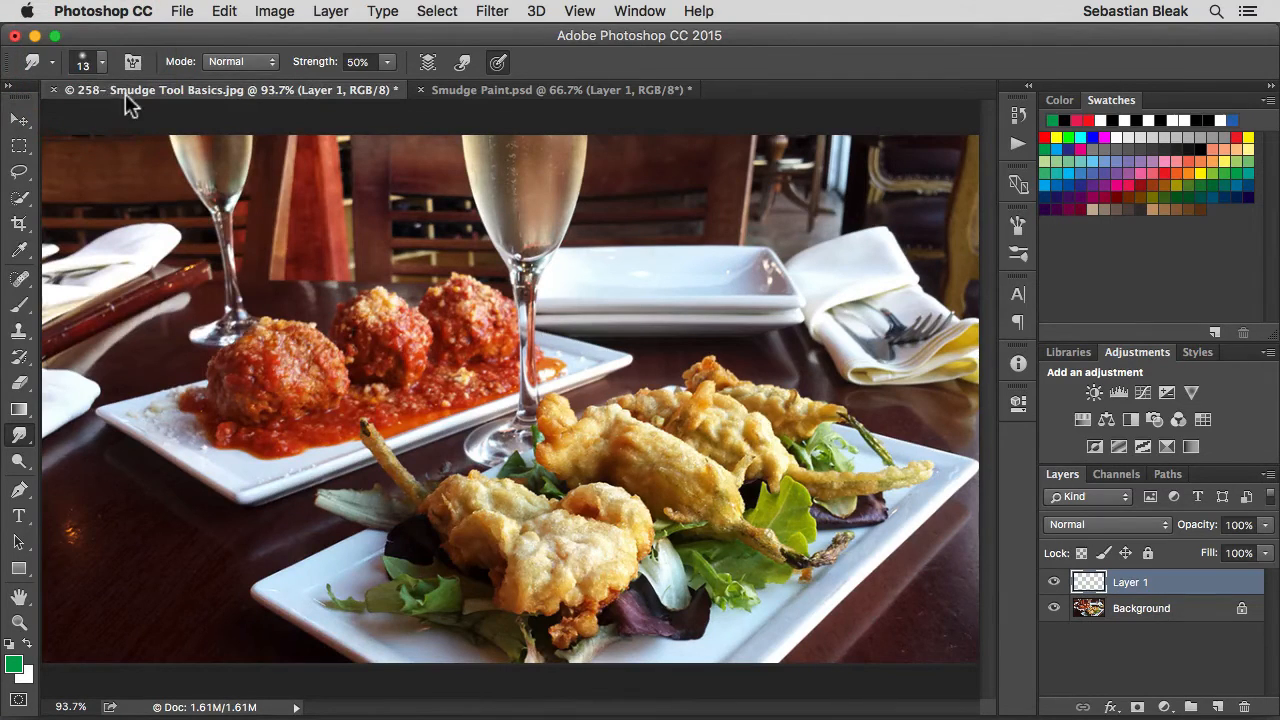
# Step: Examine the detailed brush settings and available brush tips for the Smudge tool
pyautogui.click(132, 62)
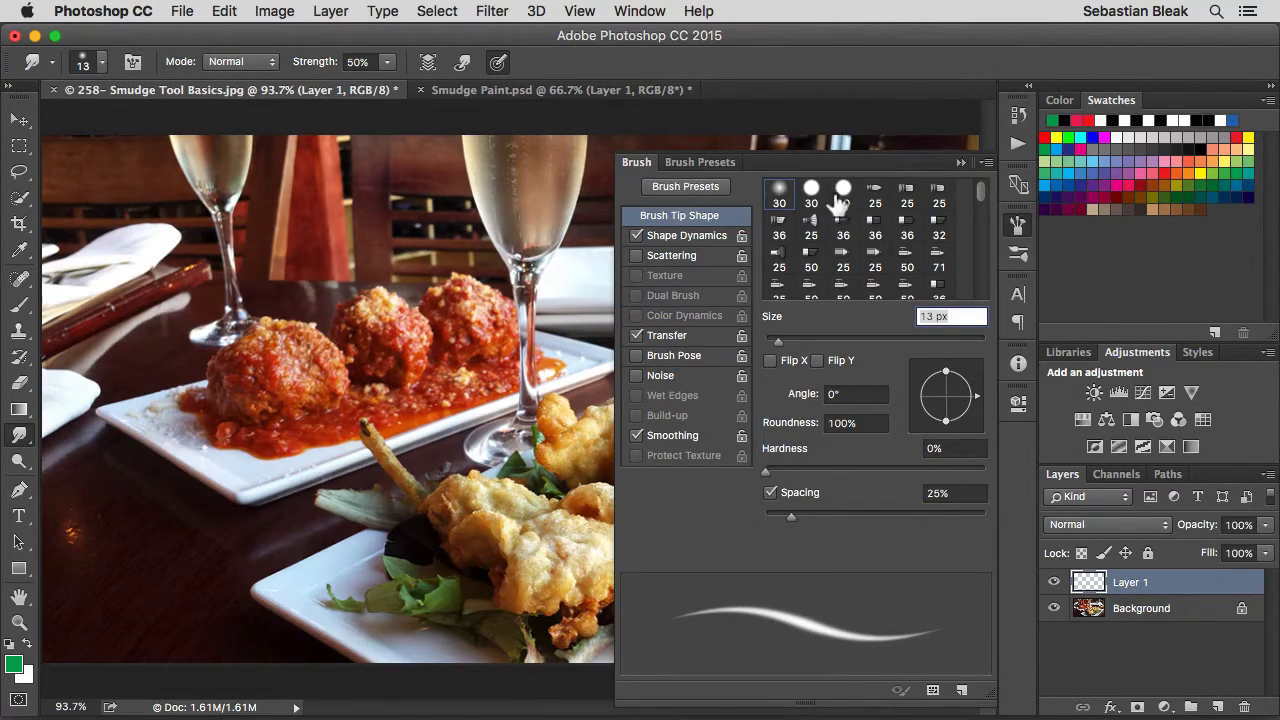
pyautogui.moveTo(980, 195)
pyautogui.mouseDown()
pyautogui.moveTo(985, 255)
pyautogui.moveTo(986, 185)
pyautogui.mouseUp()
pyautogui.click(725, 220)
pyautogui.click(133, 64)
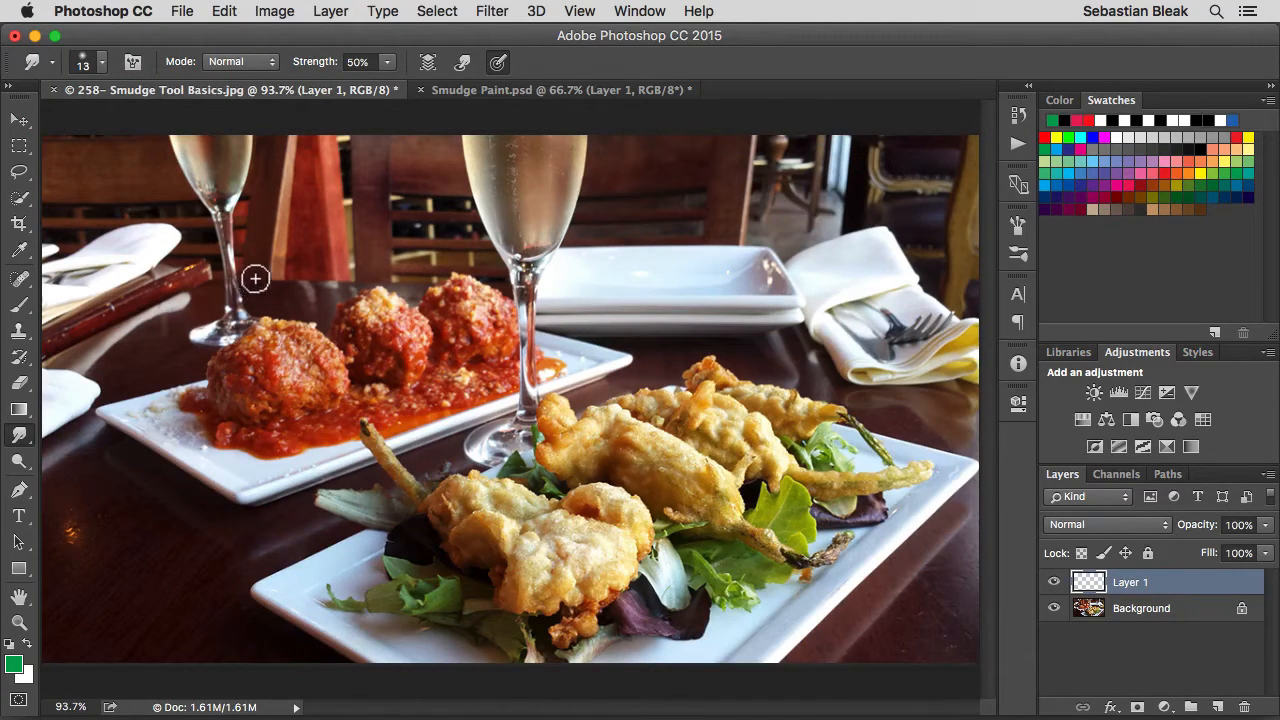
# Step: Look at the size and hardness settings in the on-canvas brush picker without changing them
pyautogui.rightClick(388, 249)
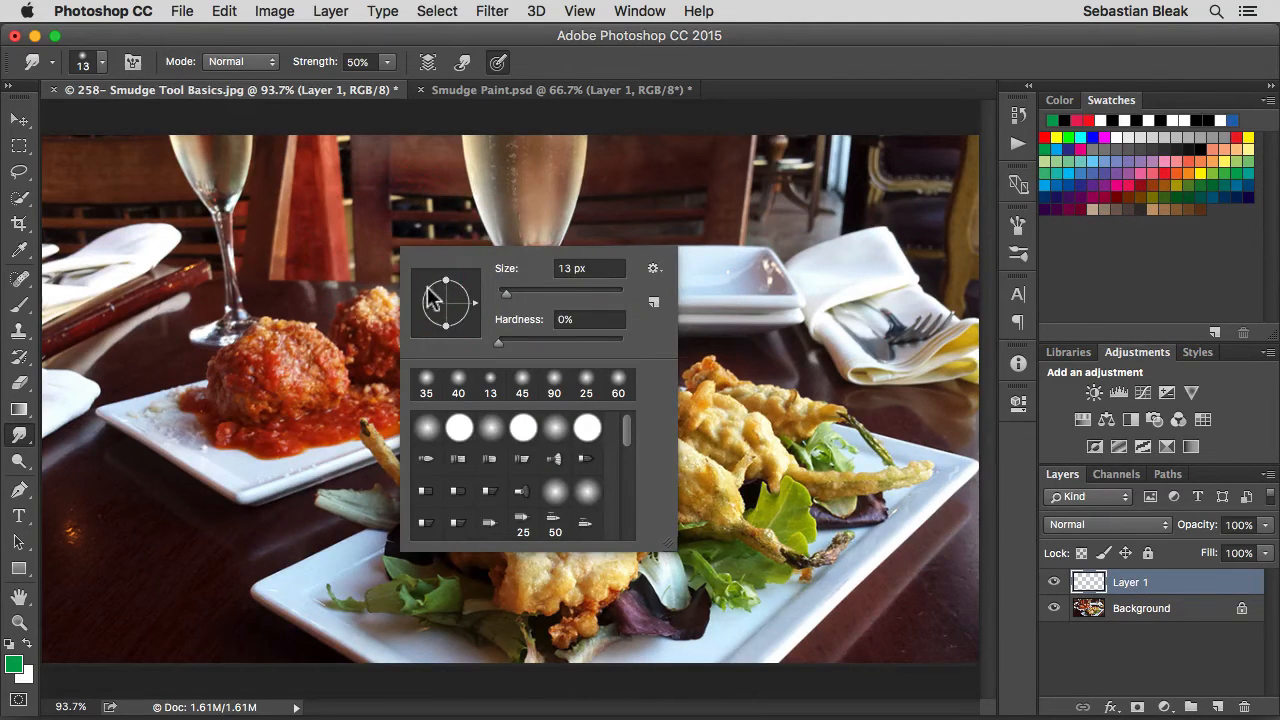
pyautogui.click(590, 268)
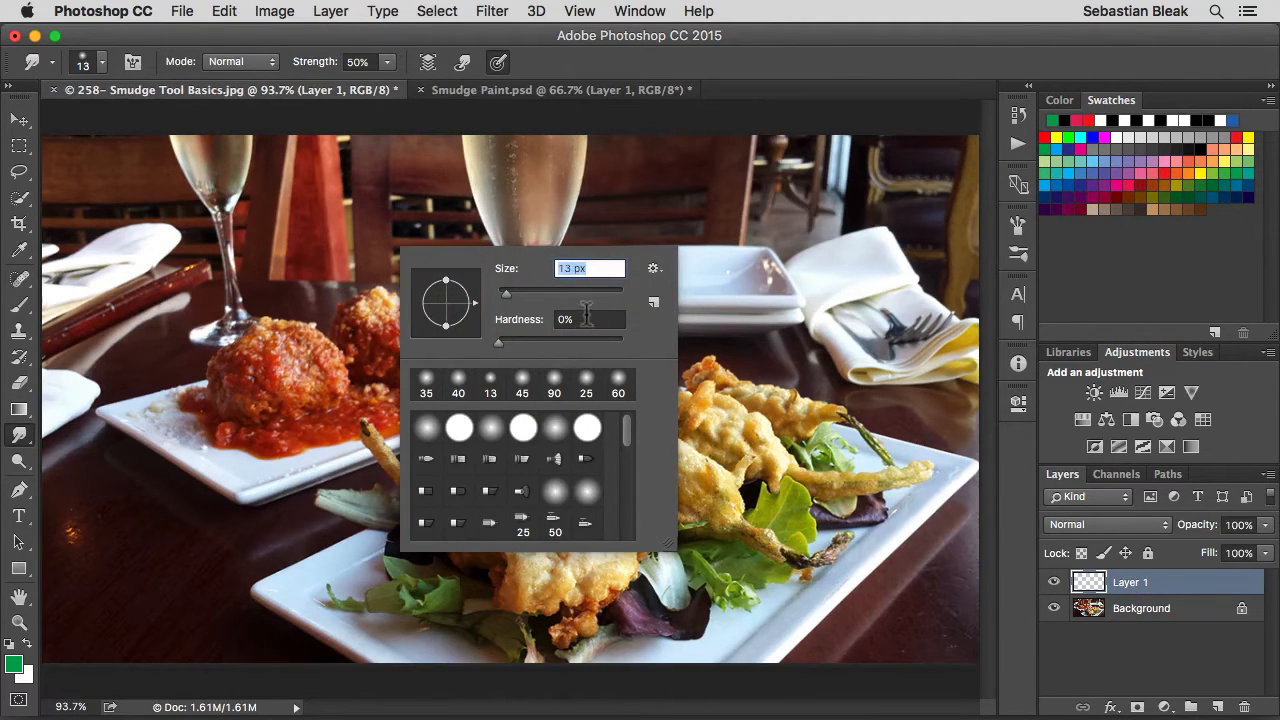
pyautogui.click(585, 319)
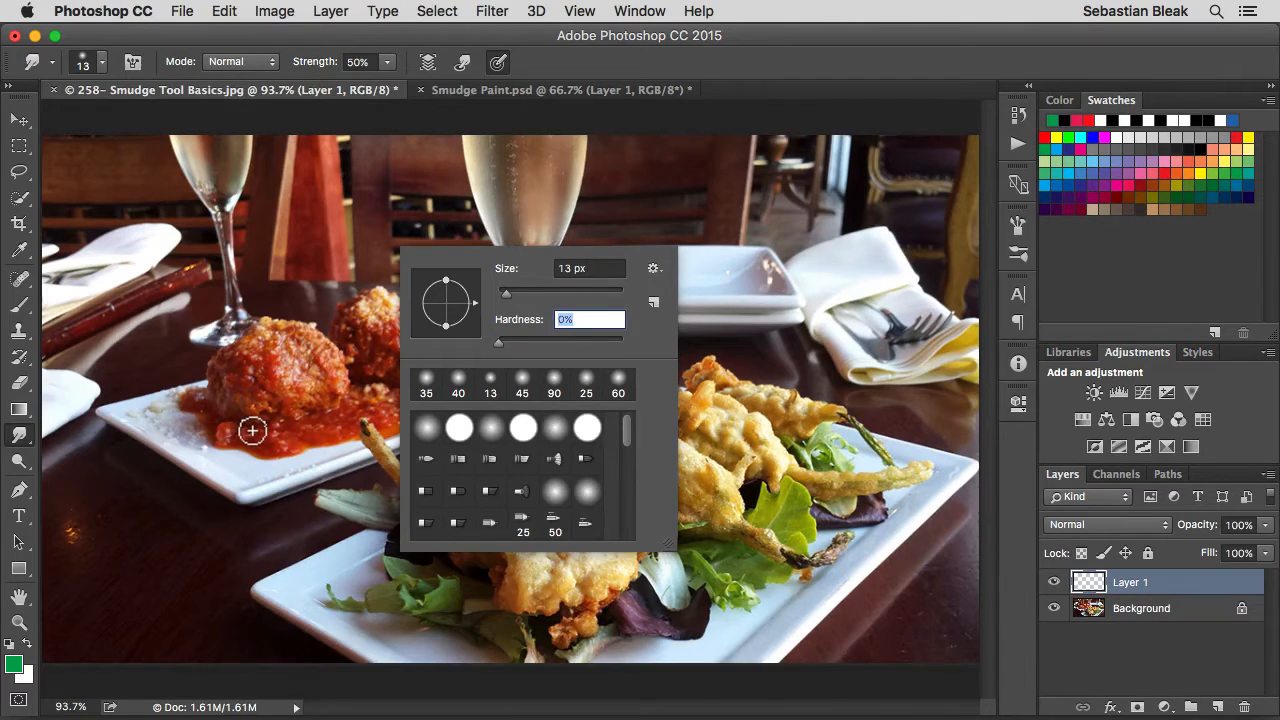
pyautogui.press('Escape')
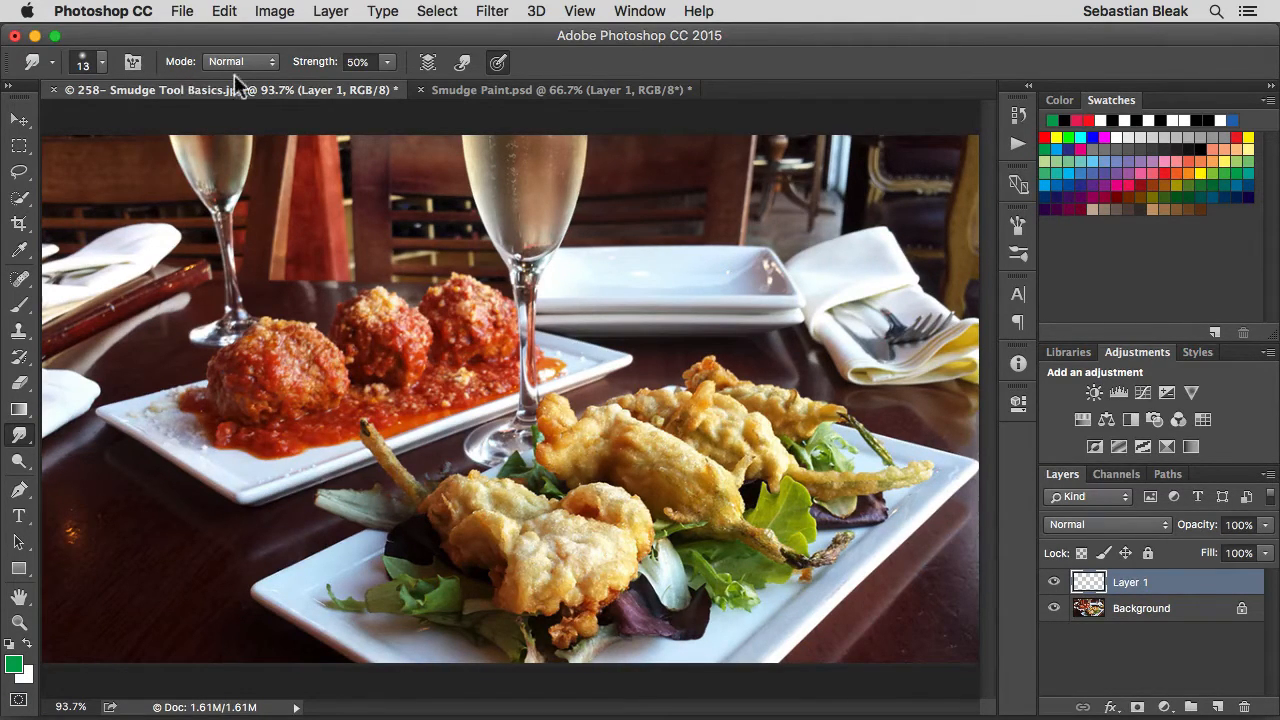
# Step: Keep the Smudge tool's blending mode at Normal and set its strength to 75%
pyautogui.click(260, 61)
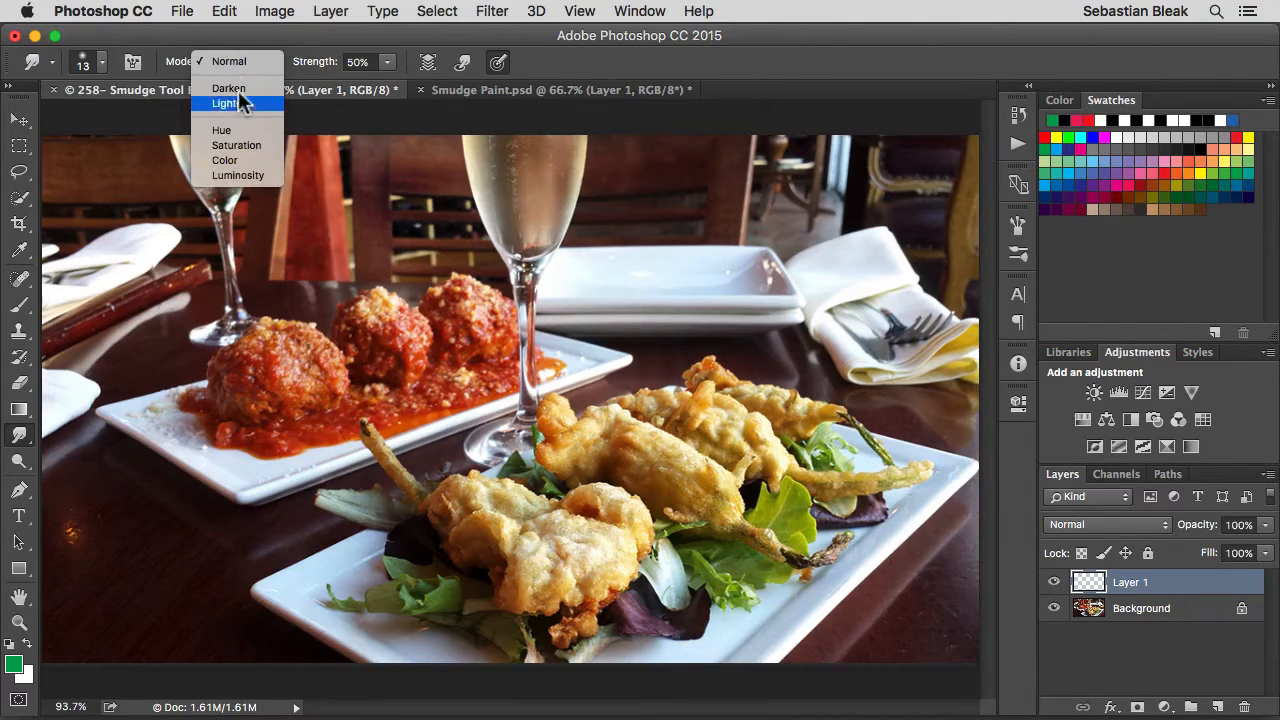
pyautogui.click(241, 61)
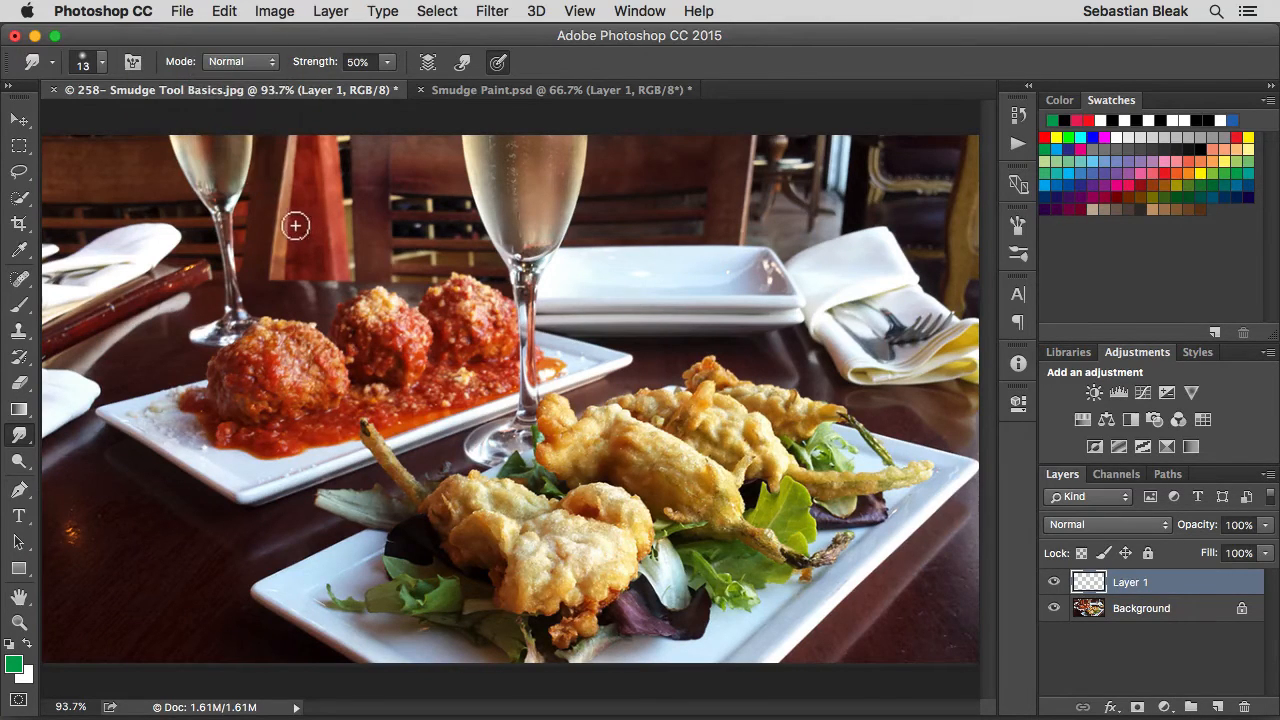
pyautogui.click(372, 62)
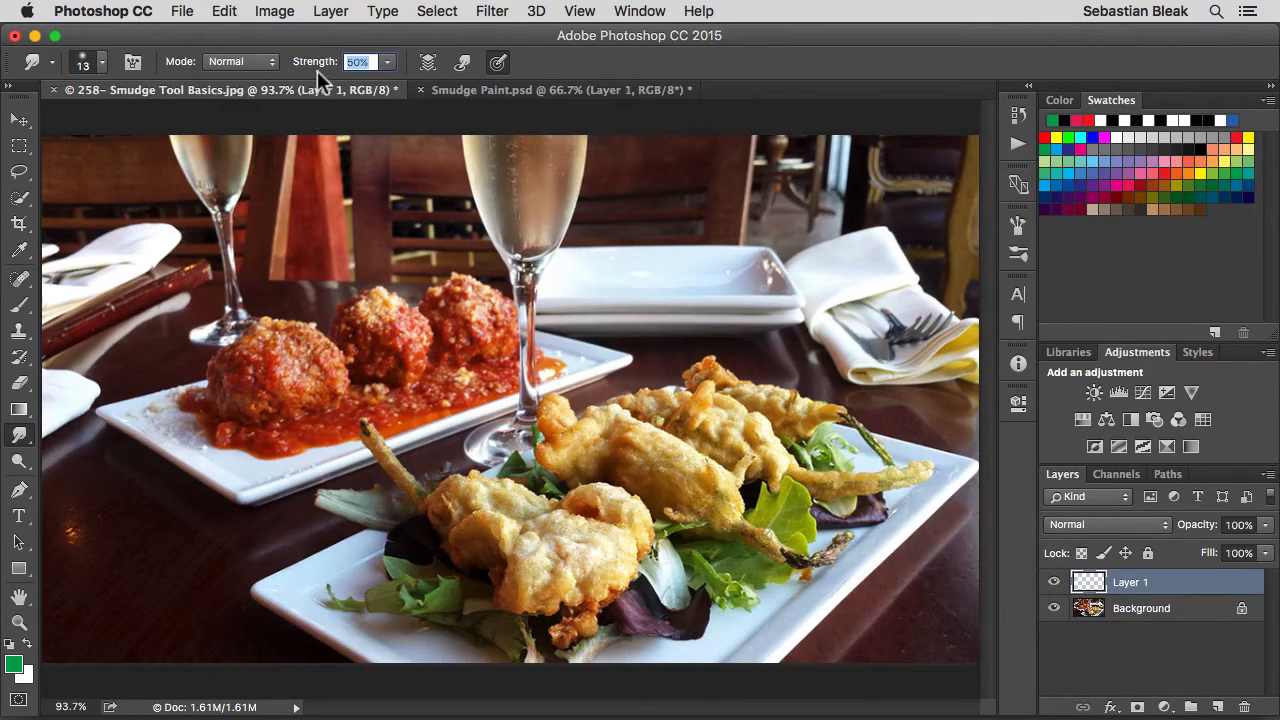
pyautogui.moveTo(322, 68); pyautogui.dragTo(272, 62)
pyautogui.write('75')
pyautogui.press('Return')
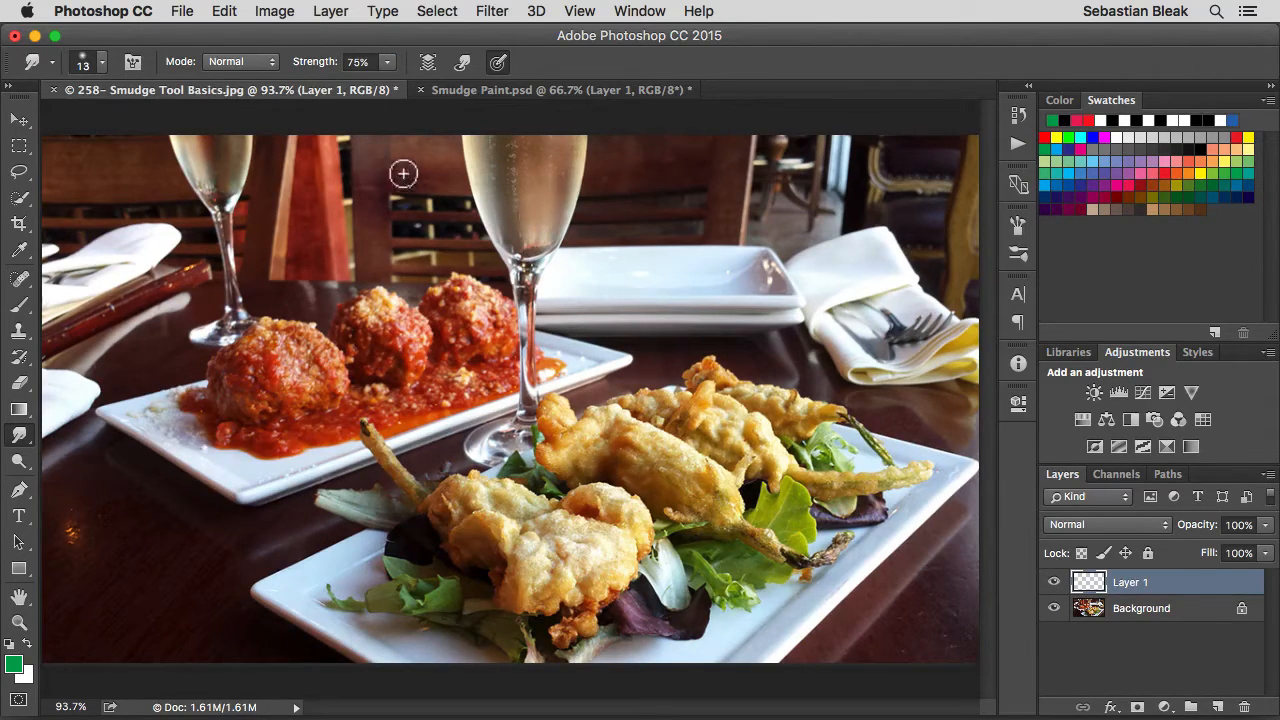
# Step: Enable Sample All Layers for the Smudge tool and keep Layer 1 as the target layer
pyautogui.click(428, 66)
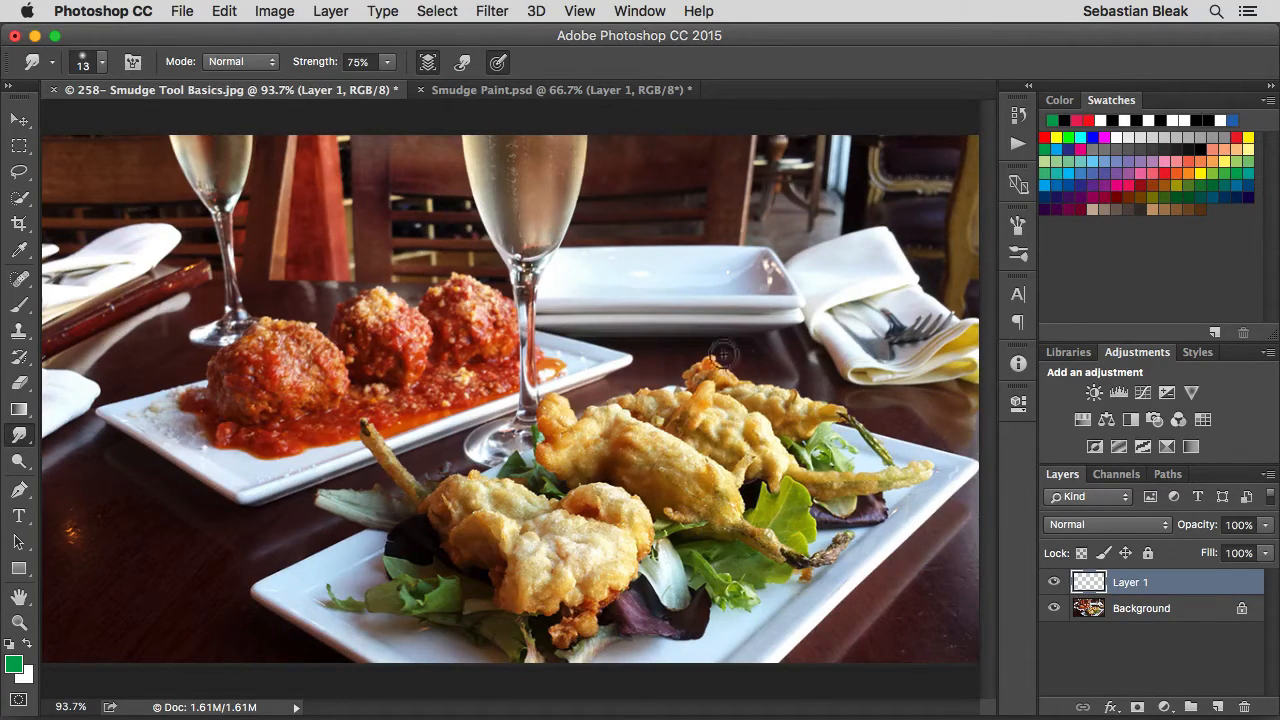
pyautogui.click(1182, 588)
pyautogui.click(1181, 606)
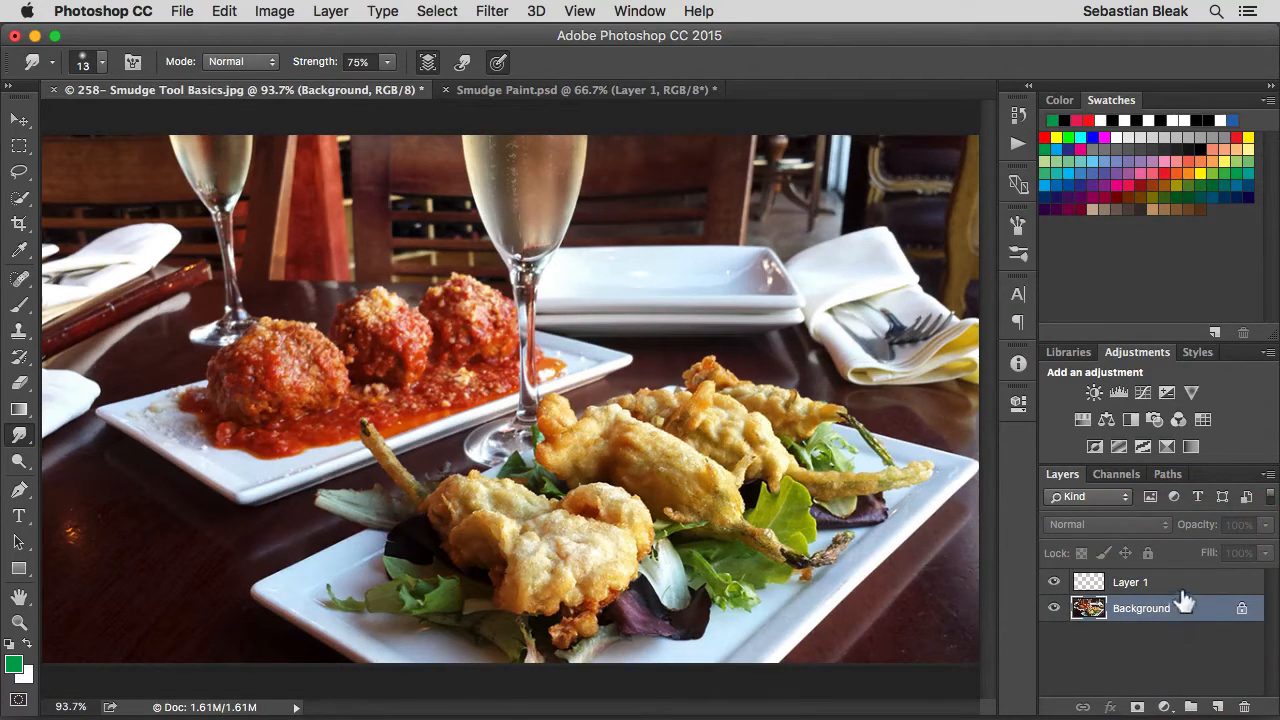
pyautogui.click(1180, 592)
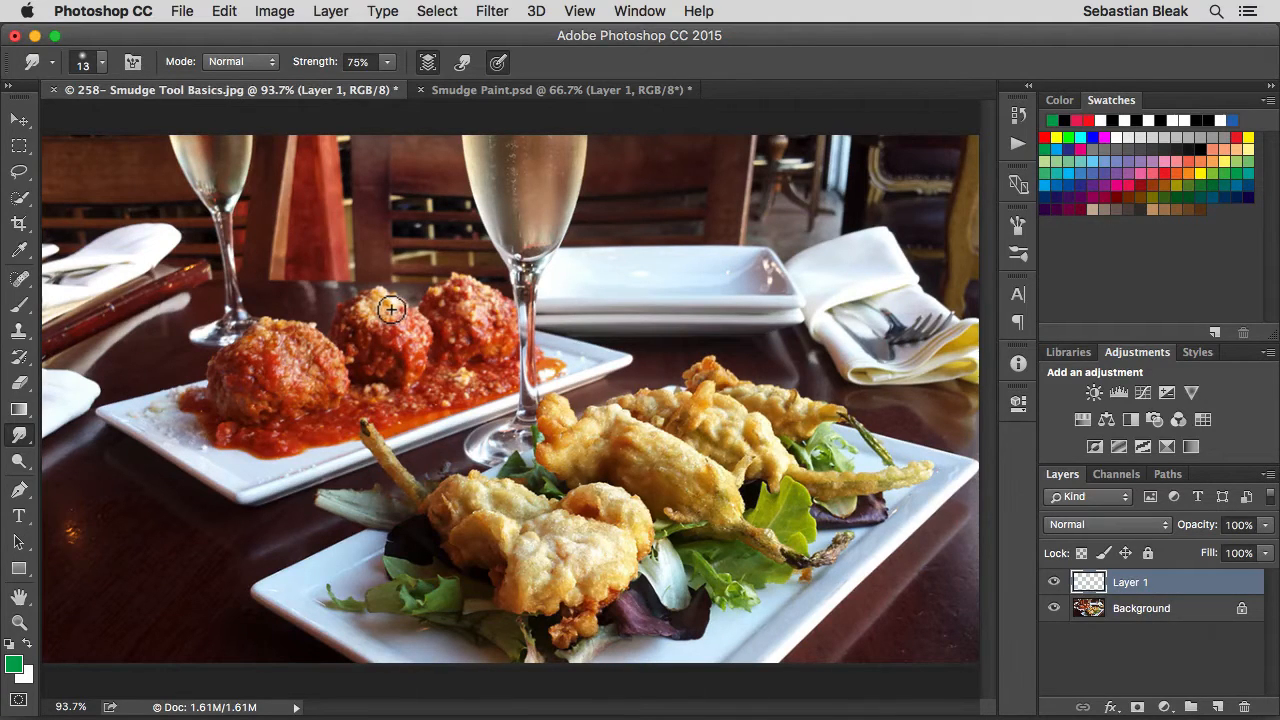
# Step: Enlarge the Smudge brush to 45 px
pyautogui.press(']')
pyautogui.press(']')
pyautogui.press(']')
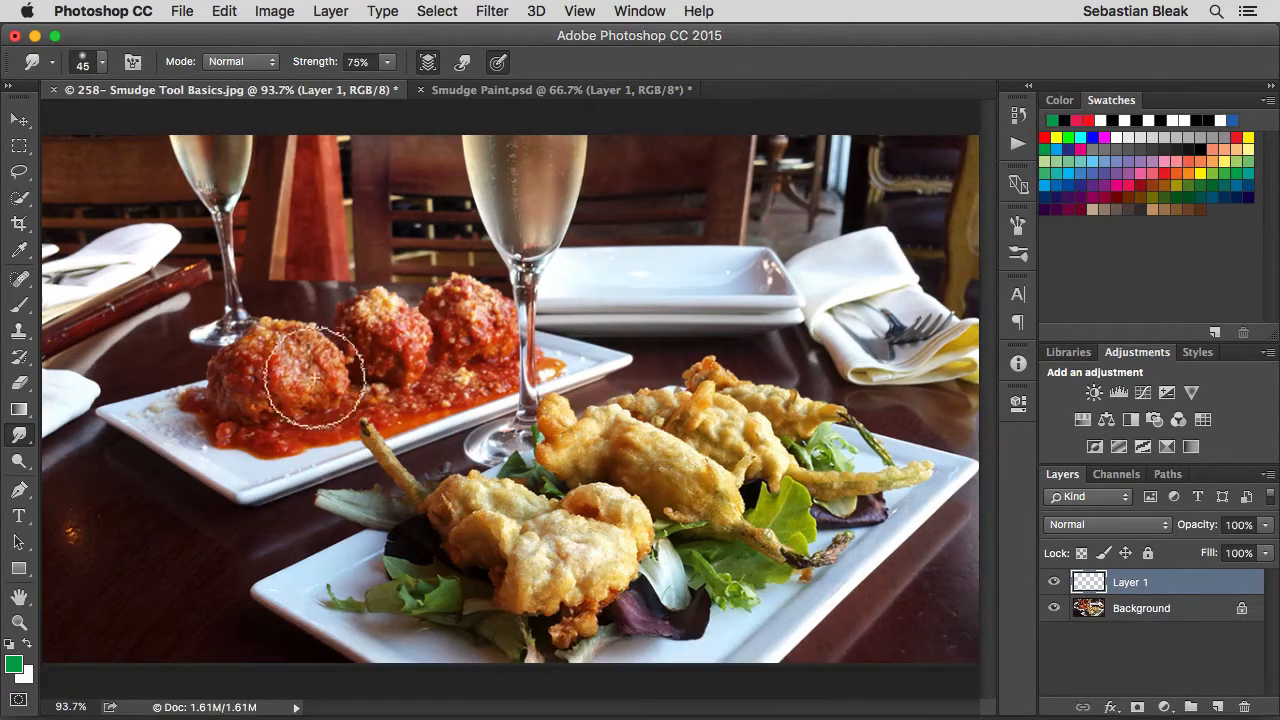
# Step: Smudge the leftmost meatball into a swirl on Layer 1, and hide and reshow the layer to compare with the original
pyautogui.moveTo(313, 376)
pyautogui.mouseDown()
pyautogui.moveTo(268, 360)
pyautogui.moveTo(270, 345)
pyautogui.moveTo(244, 346)
pyautogui.moveTo(258, 403)
pyautogui.moveTo(310, 370)
pyautogui.moveTo(253, 345)
pyautogui.moveTo(303, 377)
pyautogui.moveTo(262, 382)
pyautogui.mouseUp()
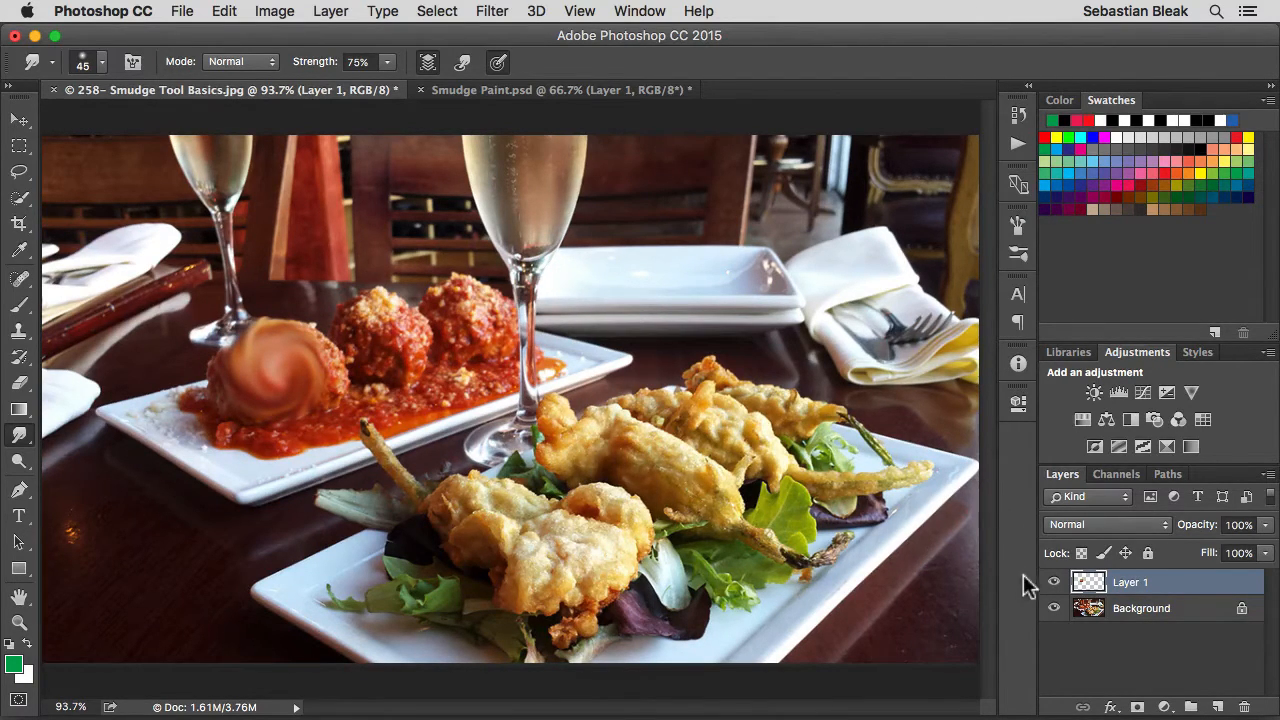
pyautogui.click(1055, 584)
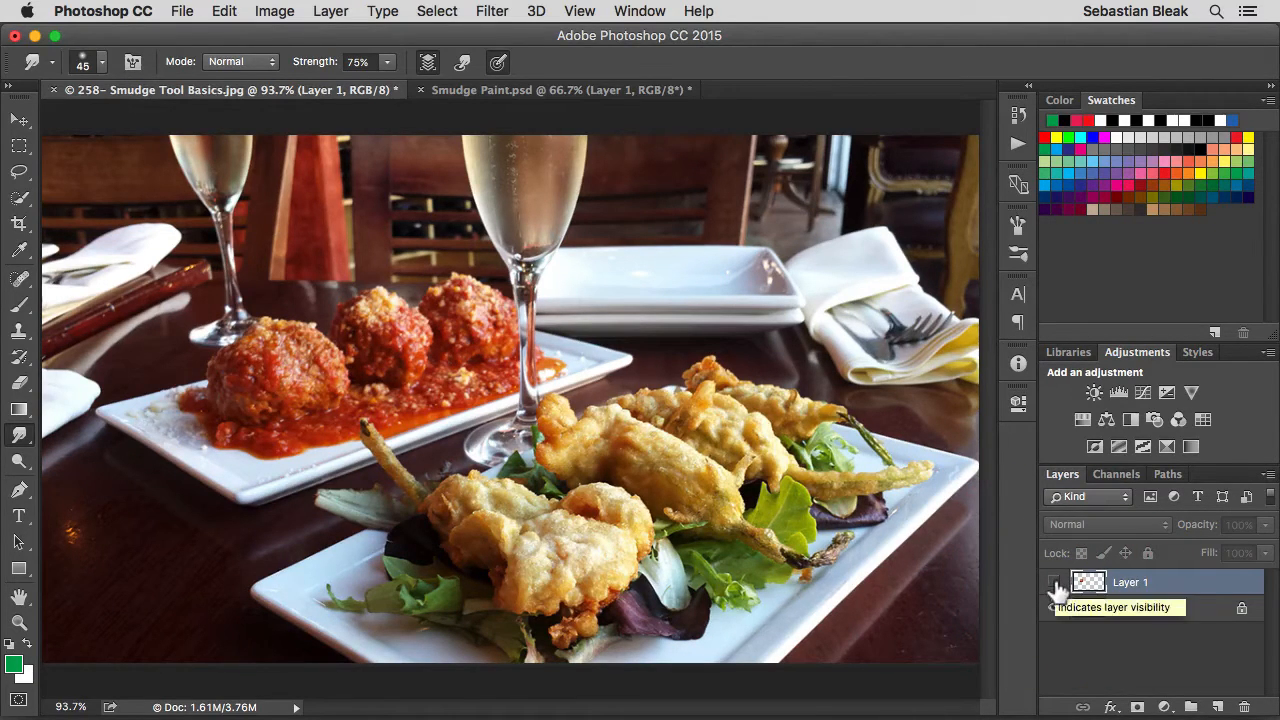
pyautogui.click(1054, 582)
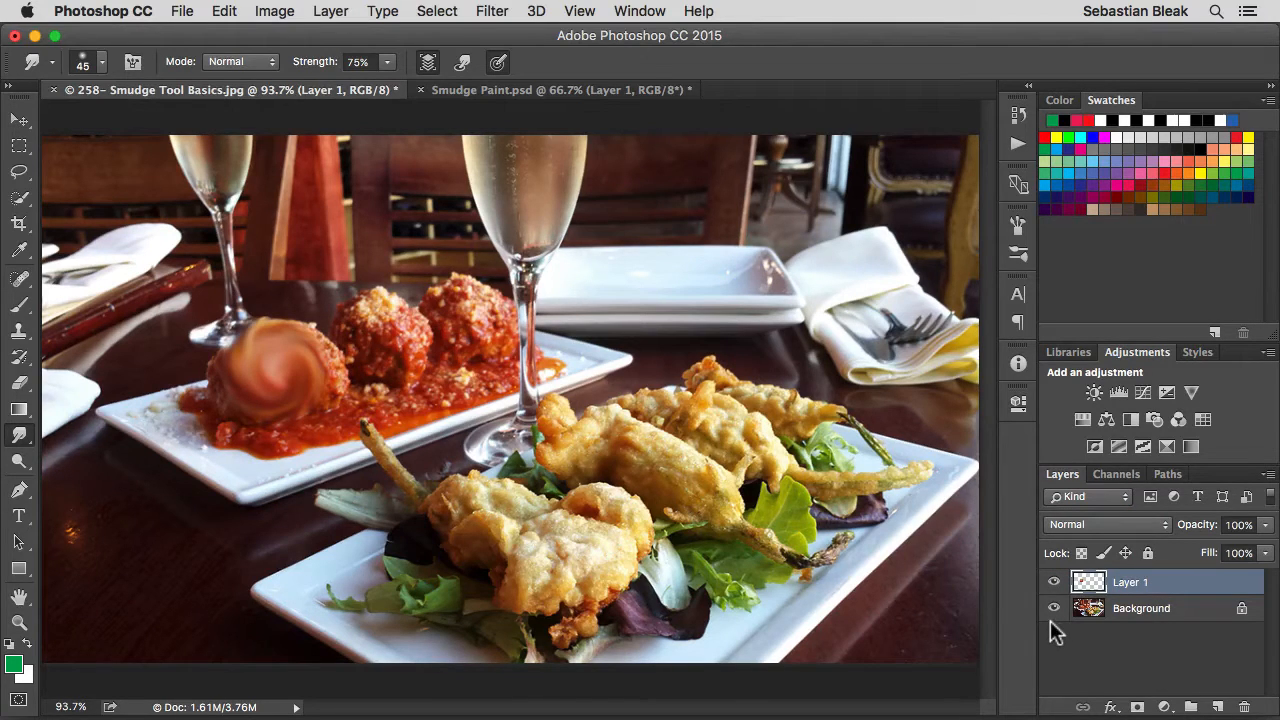
# Step: Delete everything painted on Layer 1 and deselect
pyautogui.press('super+a')
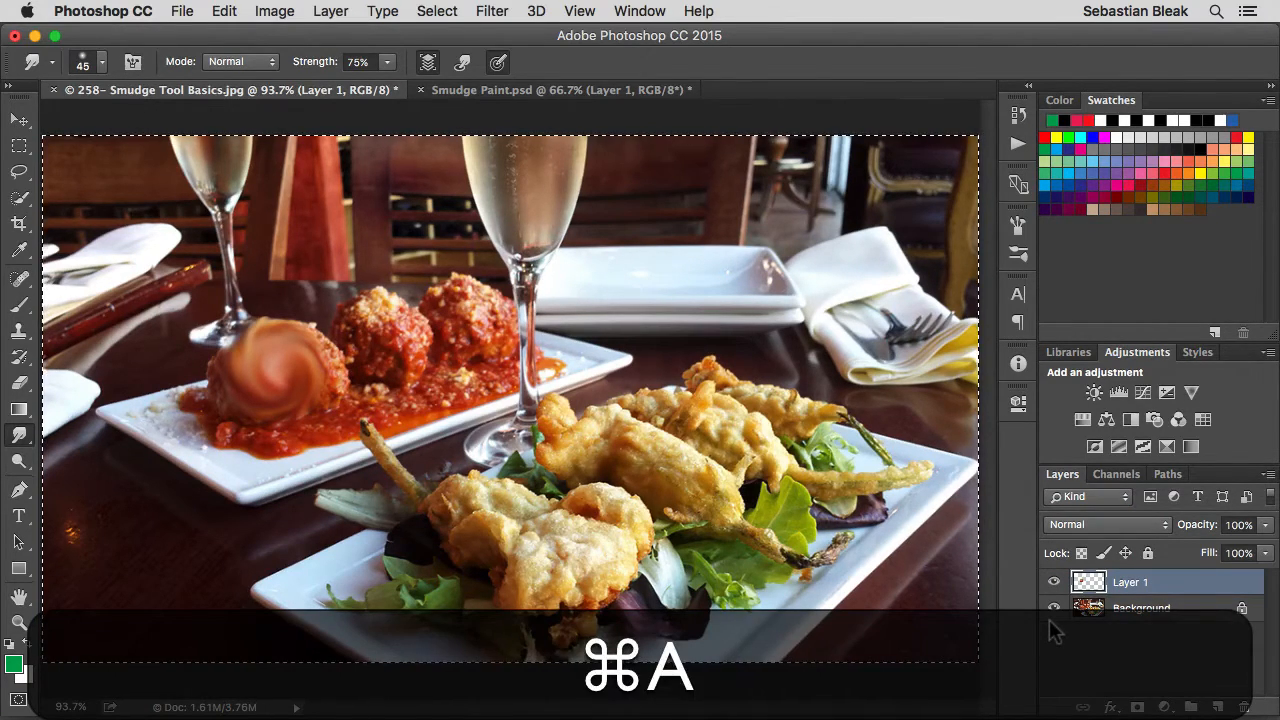
pyautogui.press('BackSpace')
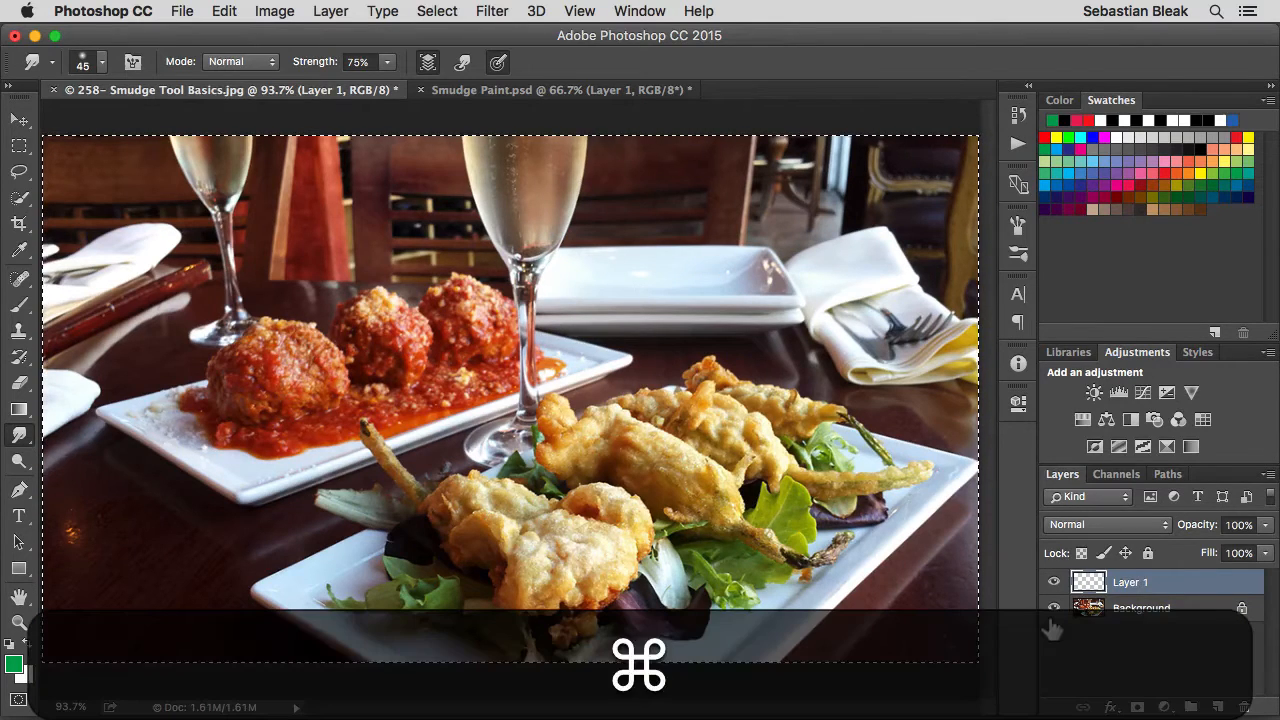
pyautogui.press('super+d')
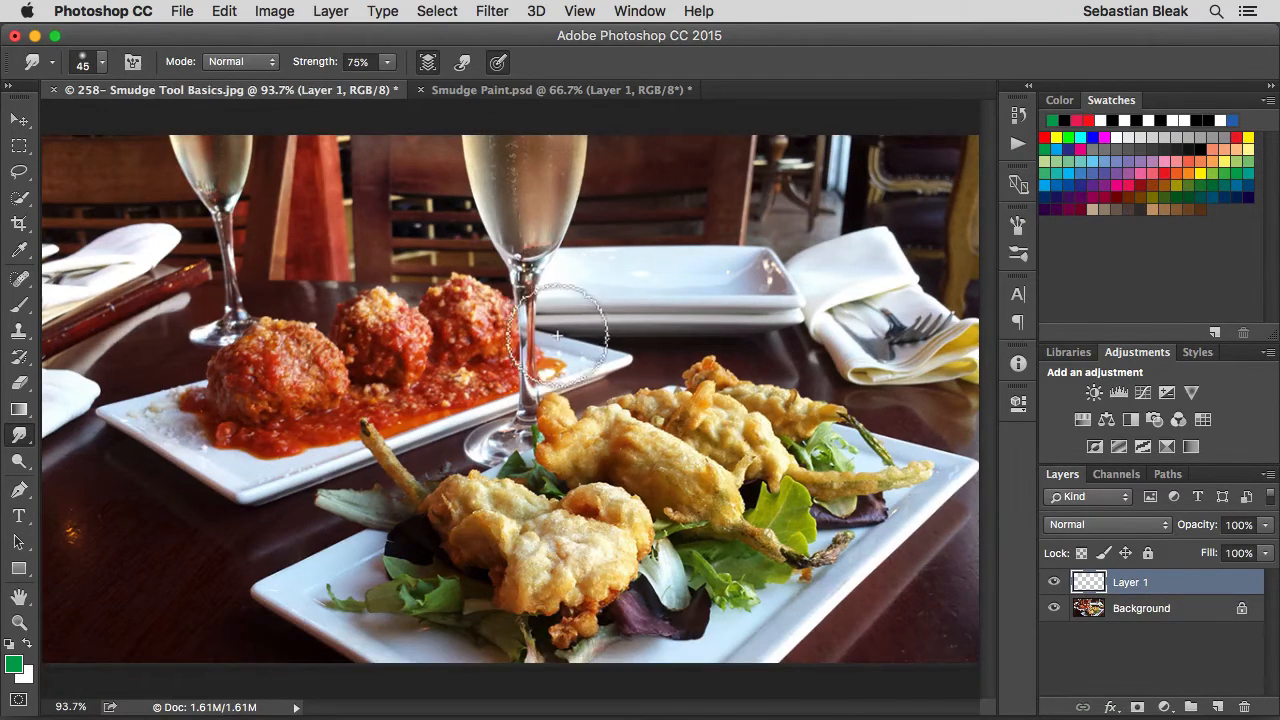
# Step: Enable Finger Painting and smudge the green foreground color into the leftmost meatball with a few strokes, undoing unwanted ones
pyautogui.click(462, 62)
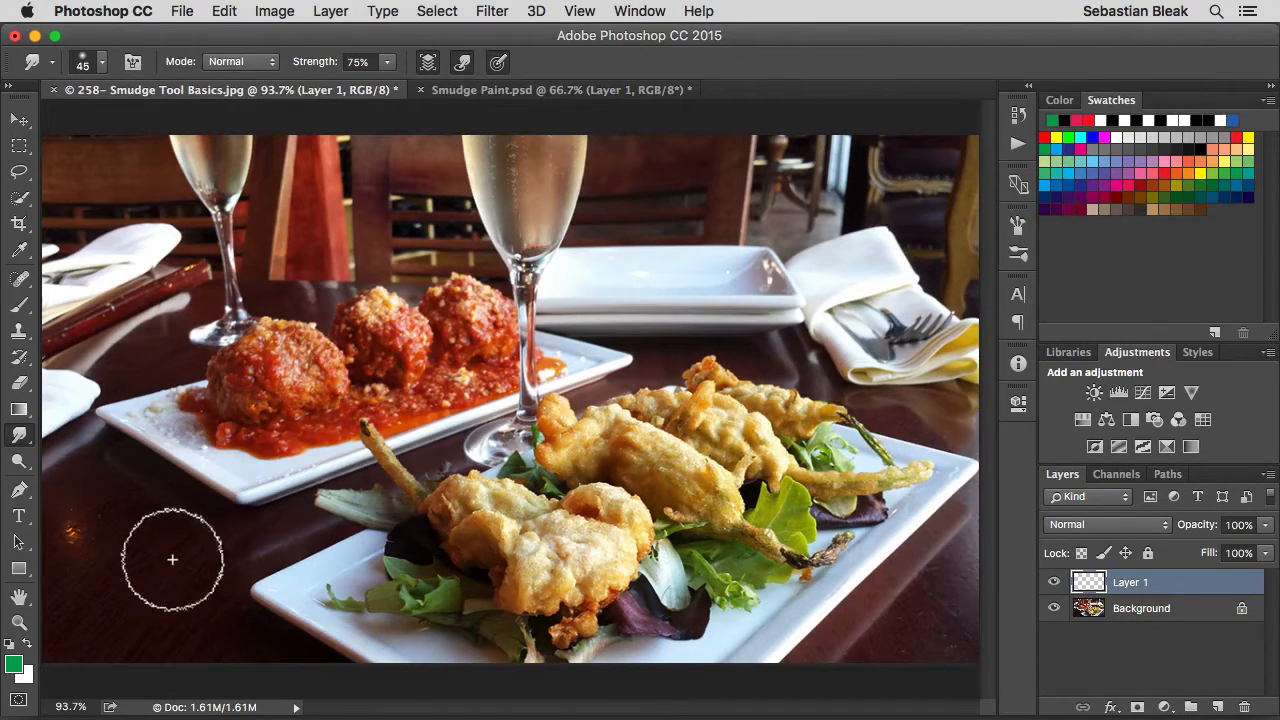
pyautogui.moveTo(275, 340)
pyautogui.mouseDown()
pyautogui.moveTo(262, 406)
pyautogui.moveTo(337, 385)
pyautogui.moveTo(424, 420)
pyautogui.moveTo(279, 342)
pyautogui.moveTo(266, 396)
pyautogui.moveTo(301, 395)
pyautogui.moveTo(261, 378)
pyautogui.moveTo(298, 397)
pyautogui.mouseUp()
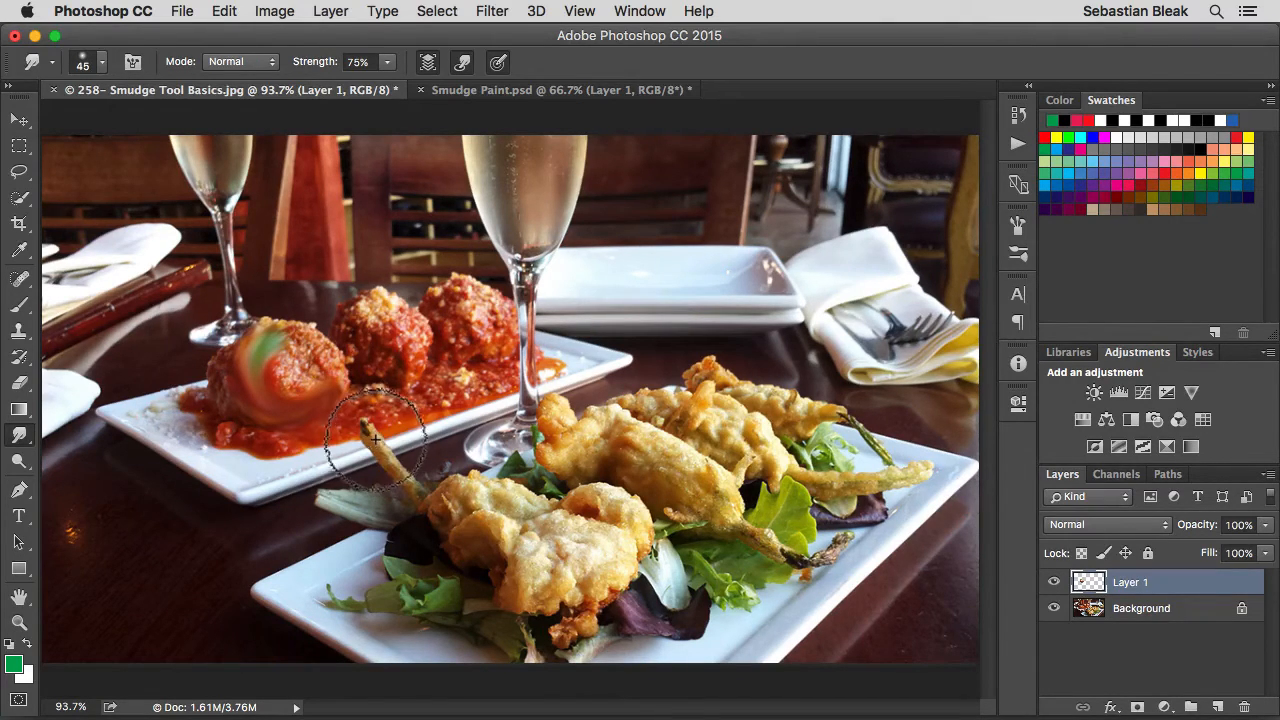
pyautogui.press('super+z')
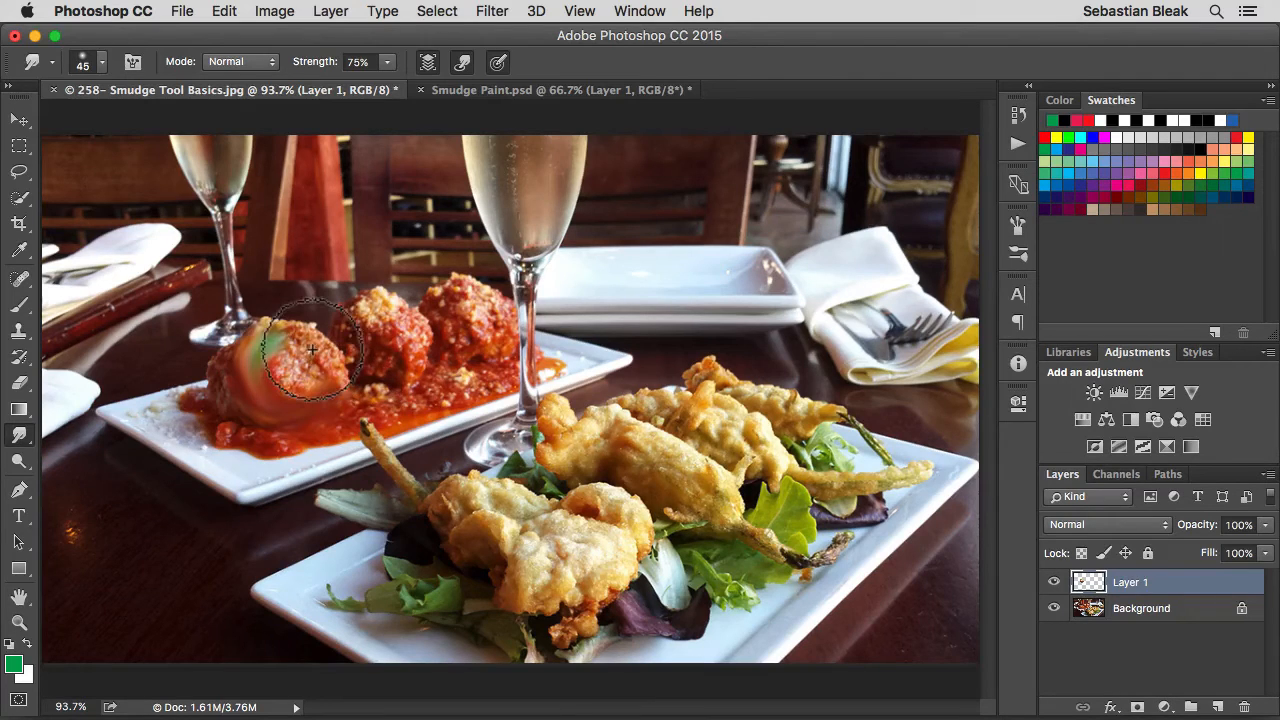
pyautogui.moveTo(312, 349)
pyautogui.mouseDown()
pyautogui.moveTo(313, 421)
pyautogui.moveTo(215, 369)
pyautogui.moveTo(302, 448)
pyautogui.mouseUp()
pyautogui.press('super+z')
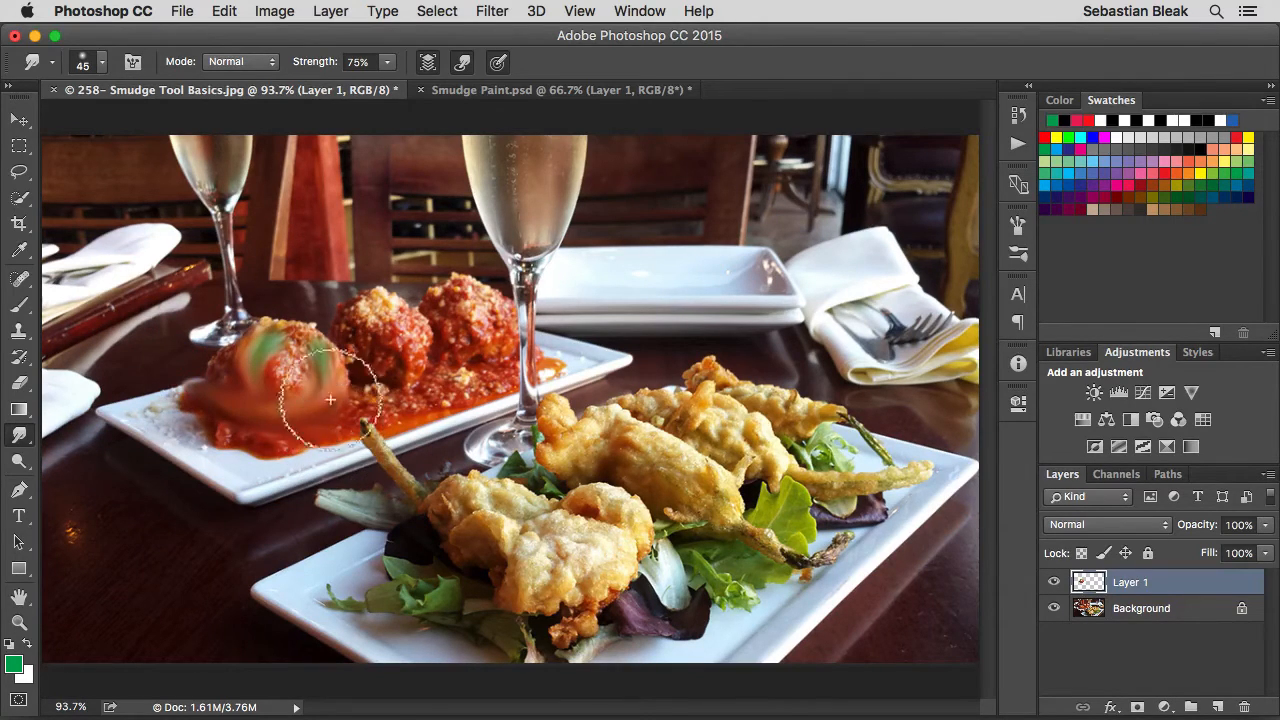
pyautogui.moveTo(317, 355)
pyautogui.mouseDown()
pyautogui.moveTo(325, 387)
pyautogui.moveTo(304, 416)
pyautogui.moveTo(265, 411)
pyautogui.moveTo(285, 426)
pyautogui.moveTo(330, 424)
pyautogui.mouseUp()
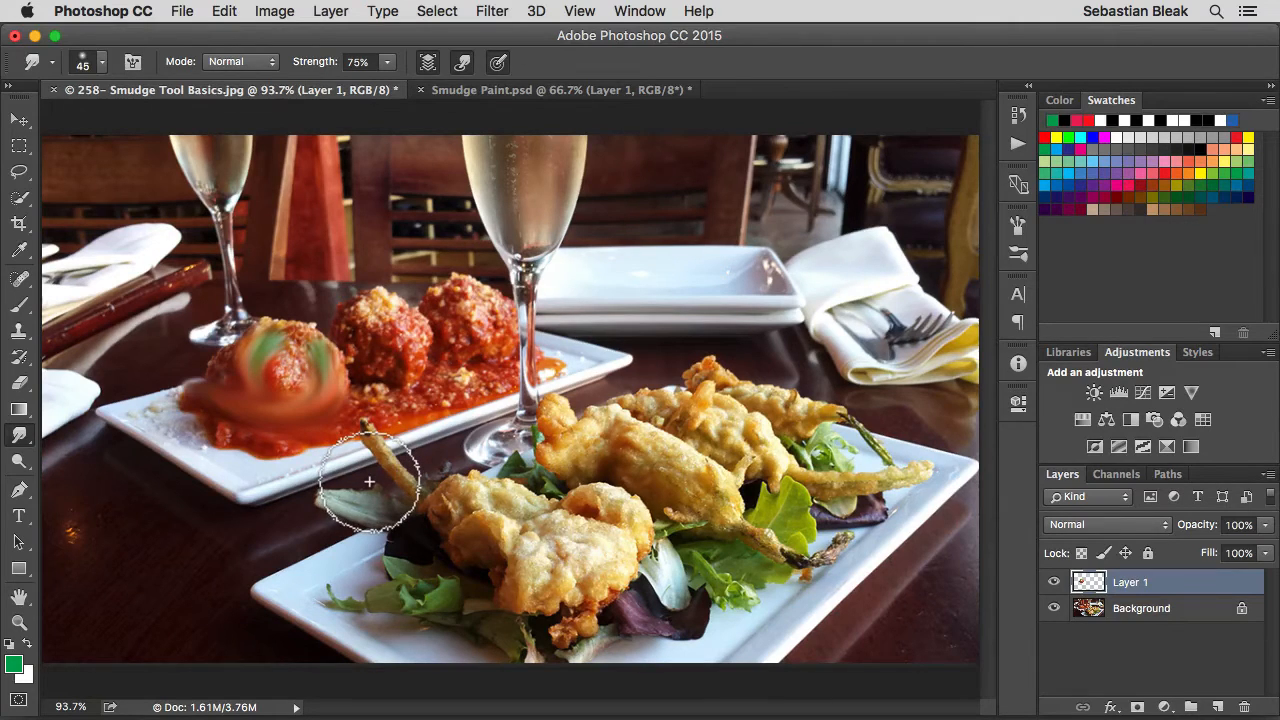
# Step: Switch to the Smudge Paint.psd document and enlarge the Smudge brush to 90 px, with Finger Painting off
pyautogui.click(467, 93)
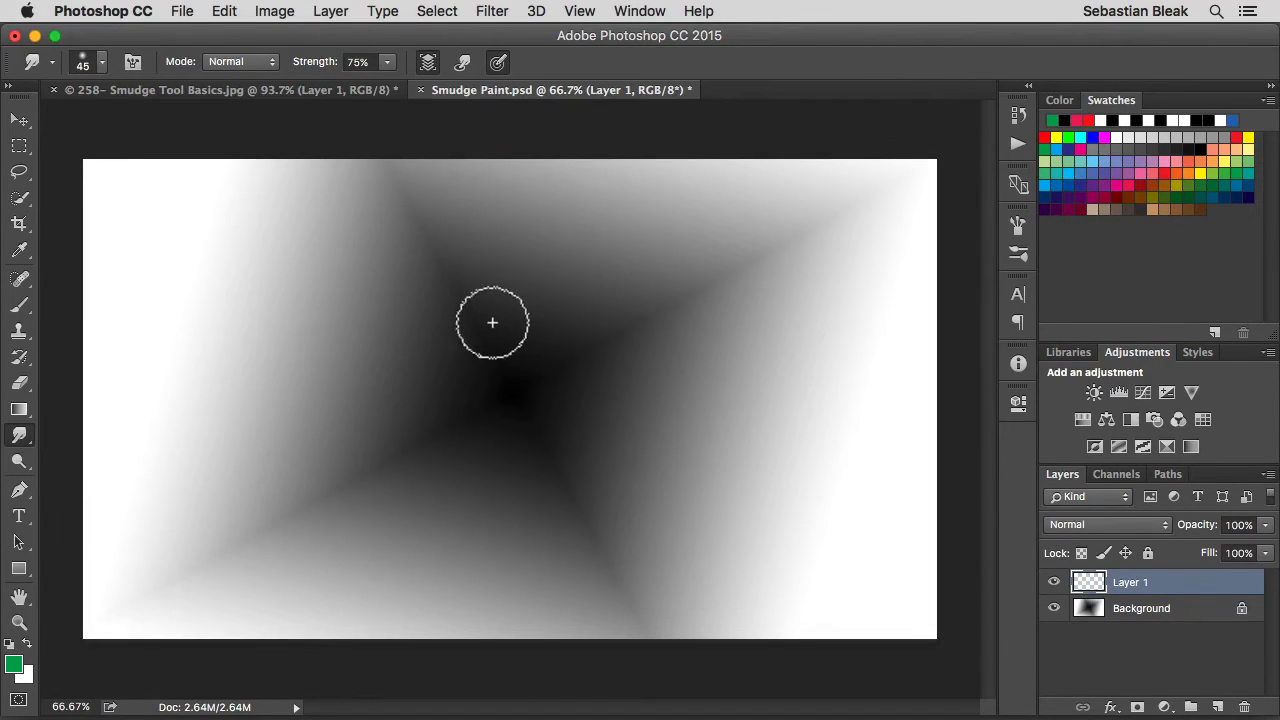
pyautogui.press(']')
pyautogui.press(']')
pyautogui.press(']')
pyautogui.press(']')
pyautogui.press(']')
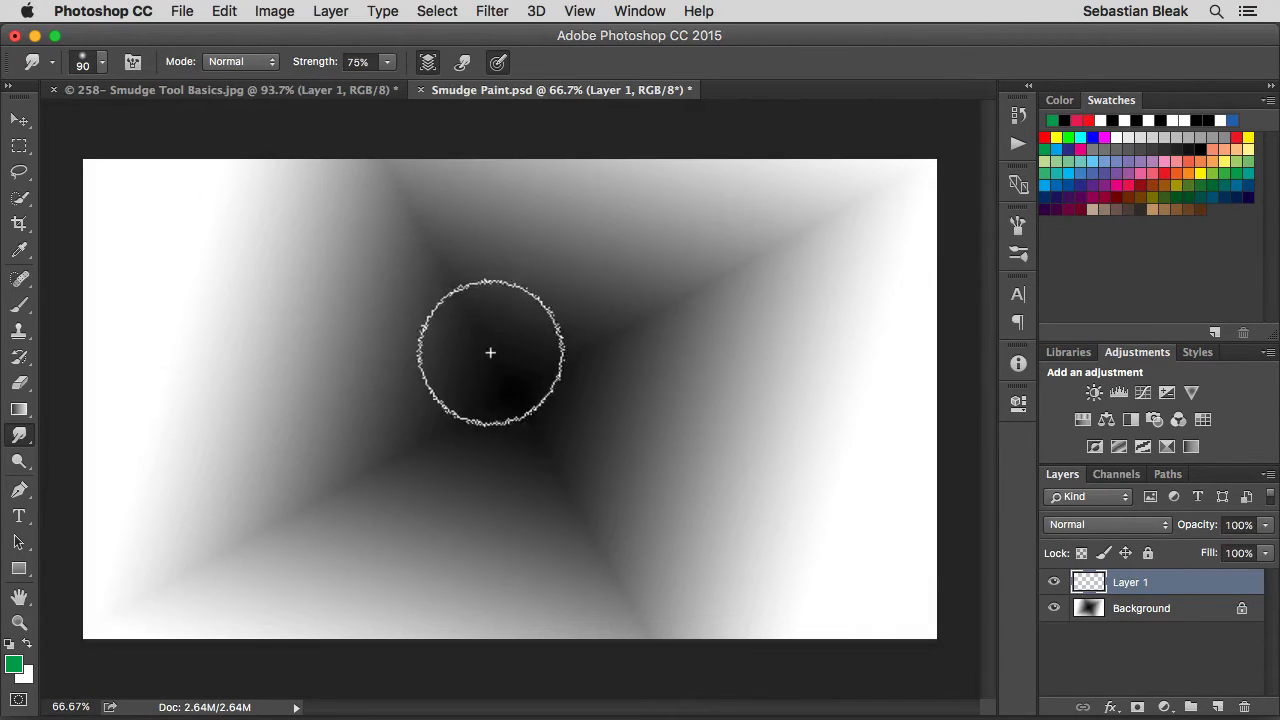
# Step: Smudge several strokes on Layer 1 from the gradient's dark center outward to the upper left and top
pyautogui.moveTo(503, 383)
pyautogui.mouseDown()
pyautogui.moveTo(445, 316)
pyautogui.moveTo(271, 311)
pyautogui.moveTo(271, 251)
pyautogui.mouseUp()
pyautogui.moveTo(509, 343)
pyautogui.mouseDown()
pyautogui.moveTo(450, 267)
pyautogui.moveTo(501, 180)
pyautogui.mouseUp()
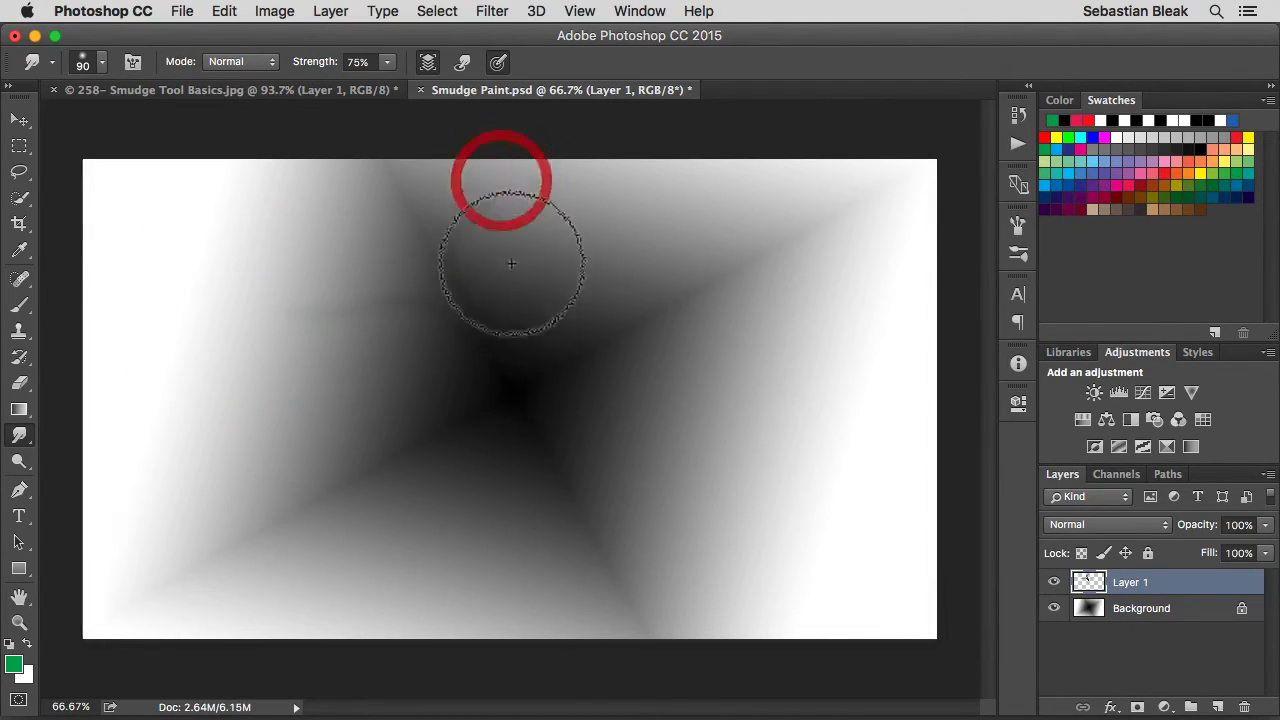
pyautogui.moveTo(505, 360)
pyautogui.mouseDown()
pyautogui.moveTo(414, 254)
pyautogui.moveTo(277, 271)
pyautogui.mouseUp()
pyautogui.moveTo(460, 332)
pyautogui.mouseDown()
pyautogui.moveTo(480, 320)
pyautogui.moveTo(543, 180)
pyautogui.mouseUp()
pyautogui.moveTo(503, 357); pyautogui.dragTo(343, 354)
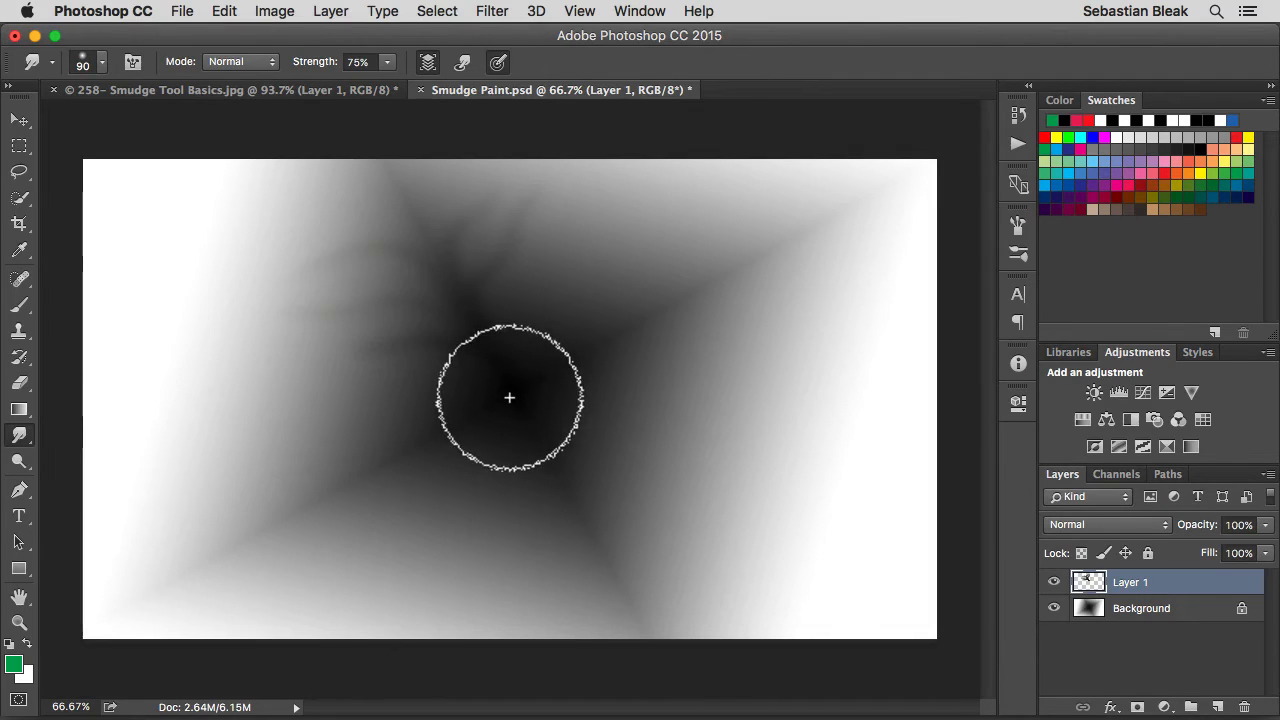
# Step: Smudge branching dark streaks from the gradient's center toward the left and lower-left areas of the canvas
pyautogui.moveTo(508, 397)
pyautogui.mouseDown()
pyautogui.moveTo(489, 420)
pyautogui.moveTo(237, 494)
pyautogui.moveTo(157, 500)
pyautogui.mouseUp()
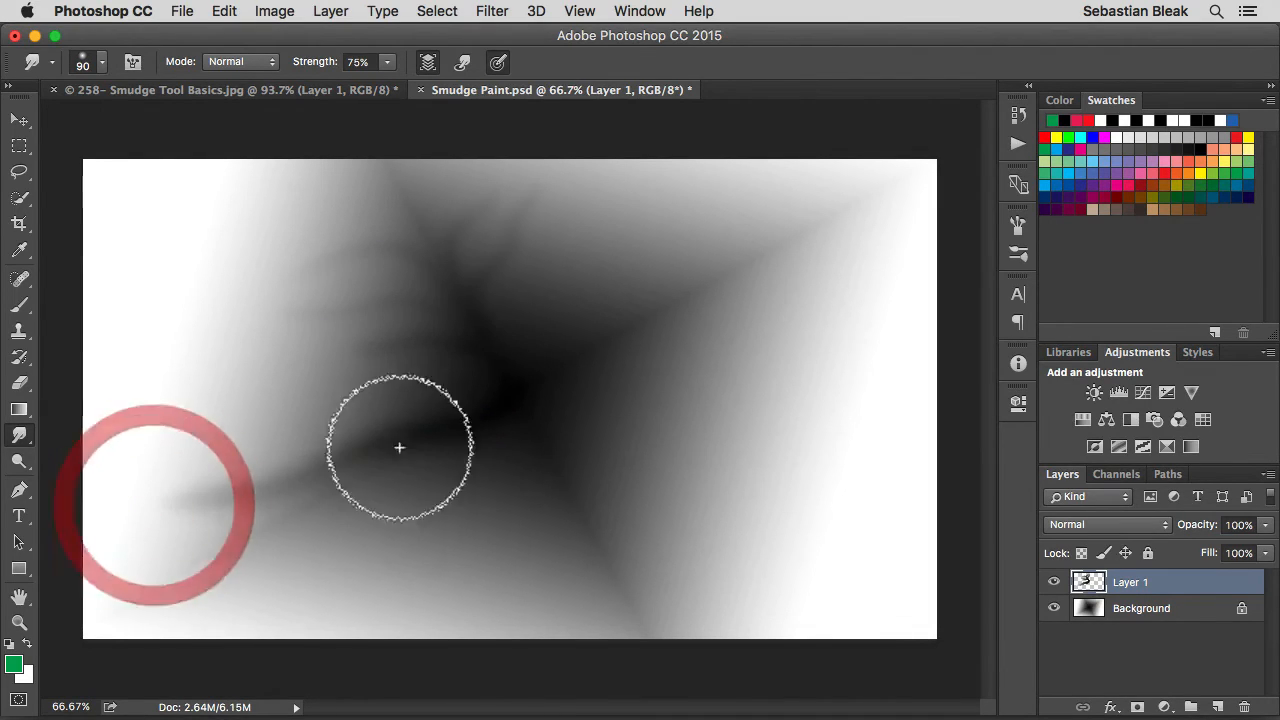
pyautogui.moveTo(397, 443)
pyautogui.mouseDown()
pyautogui.moveTo(460, 428)
pyautogui.moveTo(372, 606)
pyautogui.mouseUp()
pyautogui.moveTo(490, 411)
pyautogui.mouseDown()
pyautogui.moveTo(474, 426)
pyautogui.moveTo(201, 455)
pyautogui.moveTo(172, 432)
pyautogui.mouseUp()
pyautogui.moveTo(457, 429)
pyautogui.mouseDown()
pyautogui.moveTo(404, 464)
pyautogui.moveTo(286, 586)
pyautogui.mouseUp()
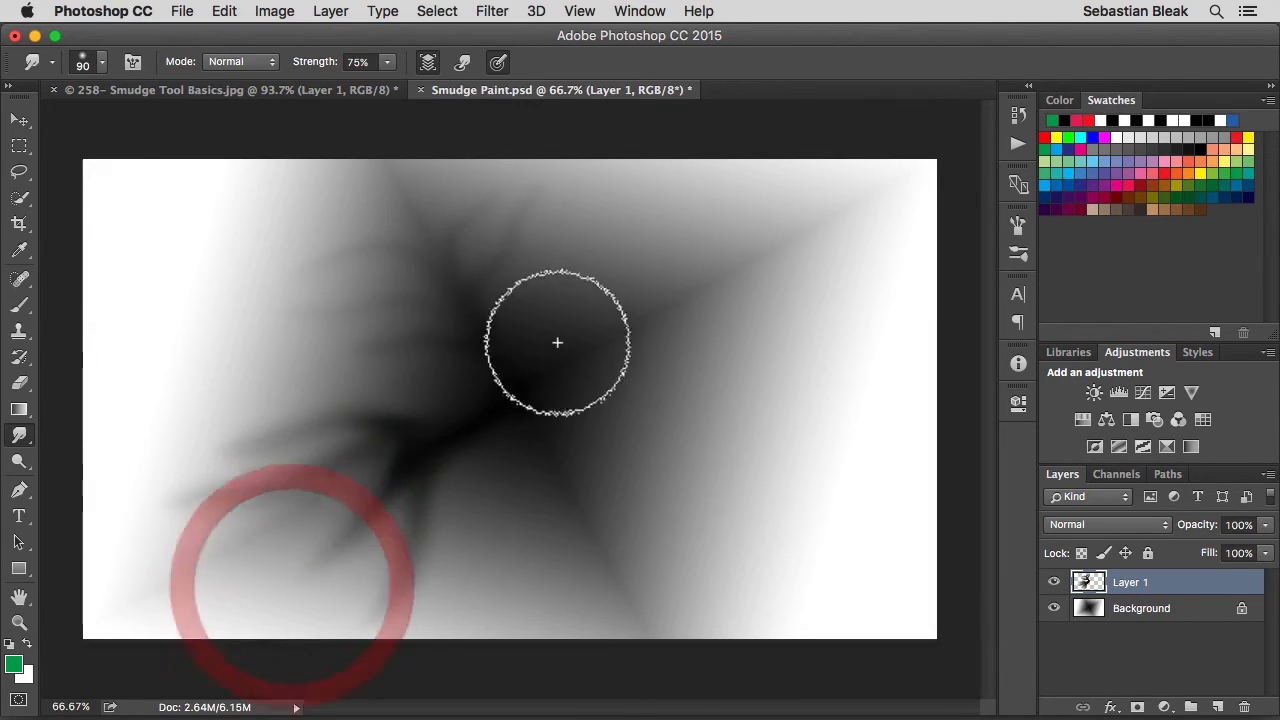
# Step: Smudge branching dark streaks from the gradient's center toward the right and upper-right areas of the canvas
pyautogui.moveTo(541, 373)
pyautogui.mouseDown()
pyautogui.moveTo(623, 323)
pyautogui.moveTo(697, 157)
pyautogui.moveTo(740, 140)
pyautogui.mouseUp()
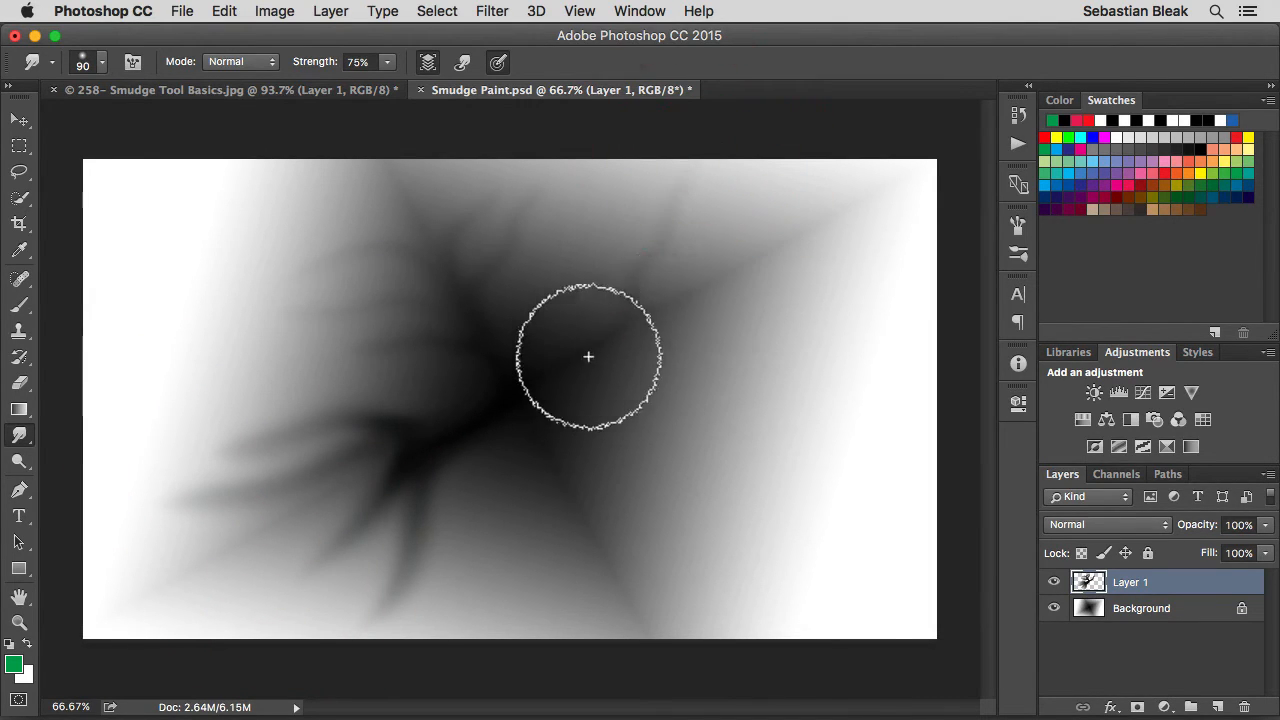
pyautogui.moveTo(586, 354)
pyautogui.mouseDown()
pyautogui.moveTo(742, 293)
pyautogui.moveTo(889, 280)
pyautogui.mouseUp()
pyautogui.moveTo(574, 380)
pyautogui.mouseDown()
pyautogui.moveTo(654, 358)
pyautogui.moveTo(773, 361)
pyautogui.mouseUp()
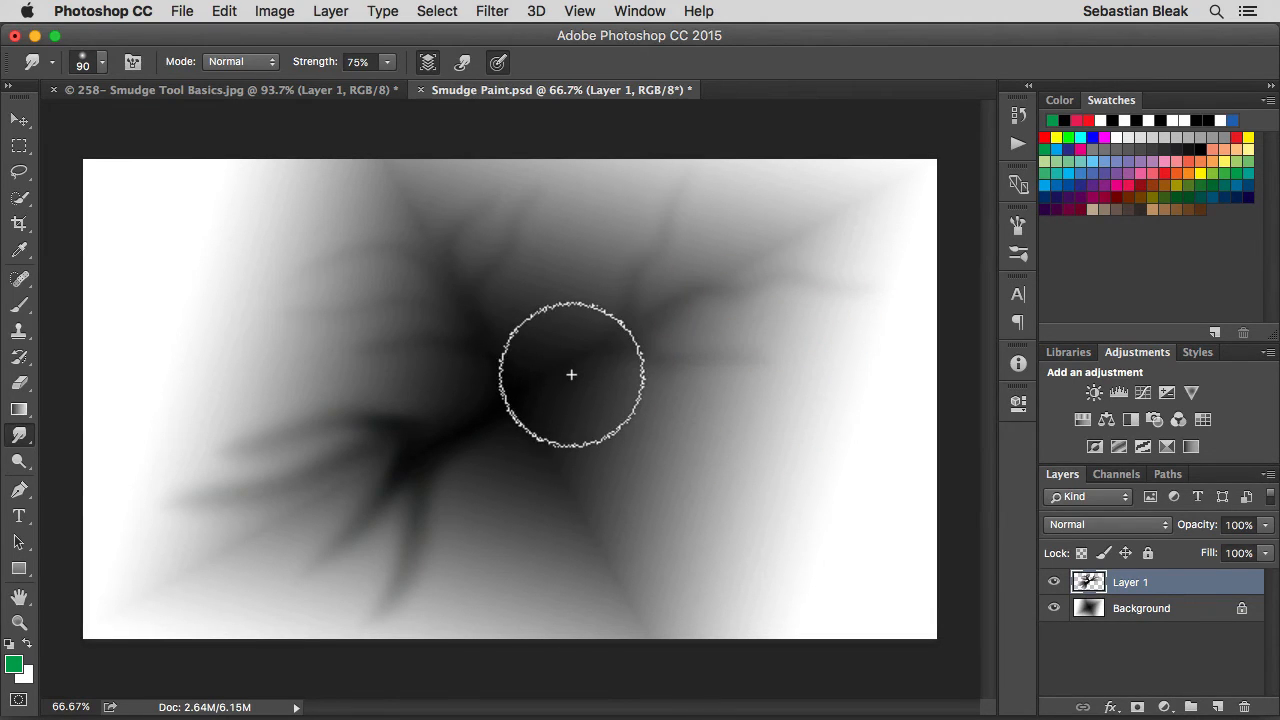
pyautogui.moveTo(572, 368)
pyautogui.mouseDown()
pyautogui.moveTo(658, 219)
pyautogui.moveTo(657, 189)
pyautogui.mouseUp()
pyautogui.moveTo(550, 398)
pyautogui.mouseDown()
pyautogui.moveTo(626, 337)
pyautogui.moveTo(871, 354)
pyautogui.mouseUp()
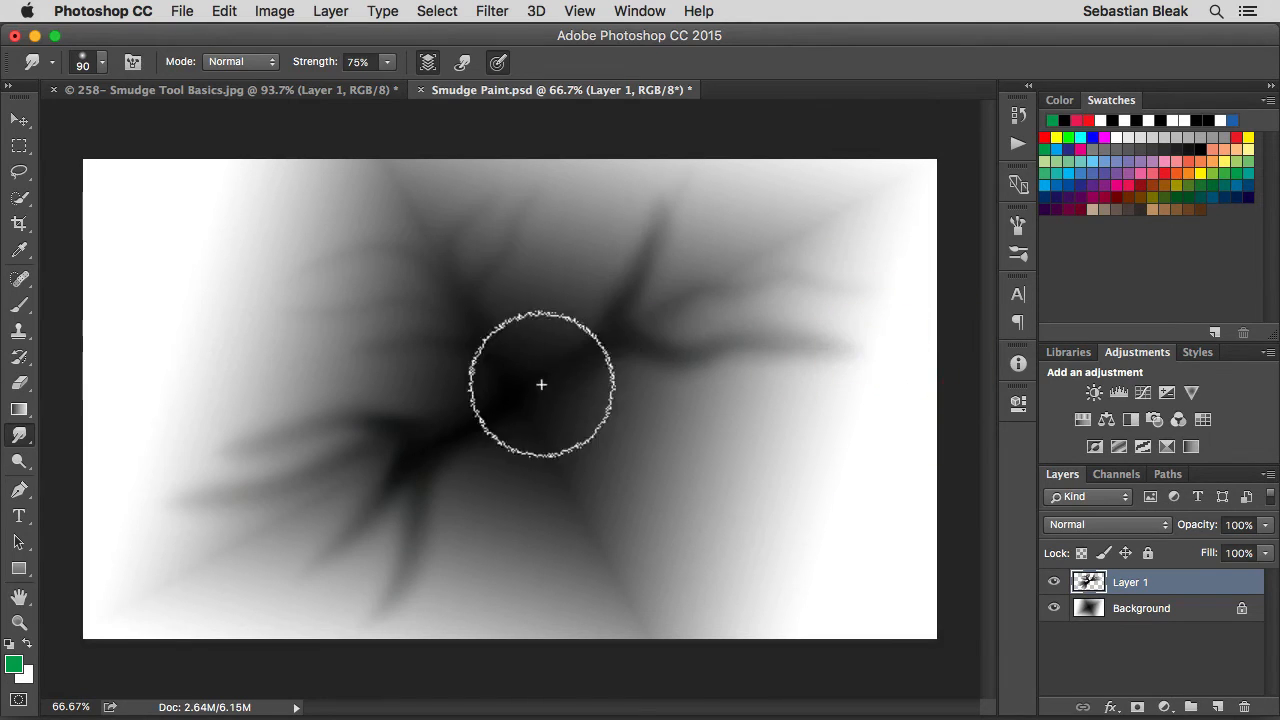
pyautogui.moveTo(540, 380)
pyautogui.mouseDown()
pyautogui.moveTo(644, 337)
pyautogui.moveTo(880, 123)
pyautogui.mouseUp()
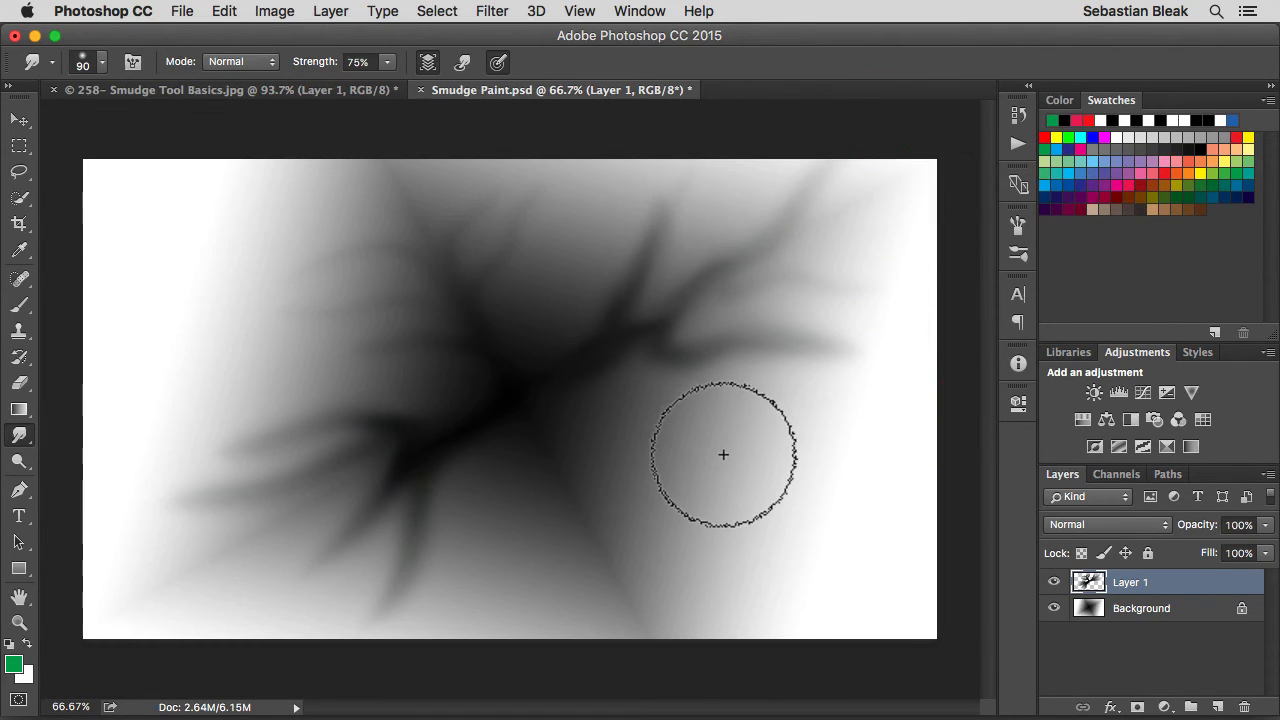
# Step: Set the Smudge tool's blending mode to Lighten and smudge strokes from the dark center toward the left, lower left and upper right
pyautogui.click(235, 64)
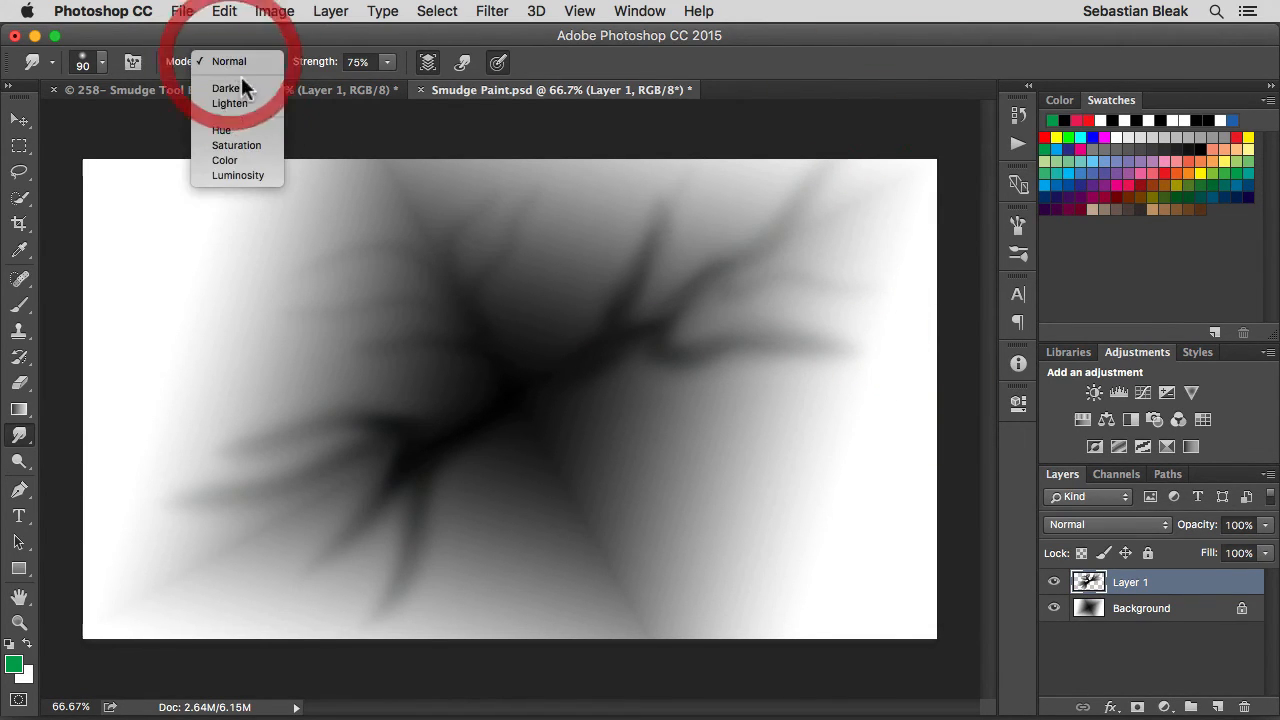
pyautogui.click(250, 100)
pyautogui.moveTo(526, 432)
pyautogui.mouseDown()
pyautogui.moveTo(503, 385)
pyautogui.moveTo(187, 361)
pyautogui.moveTo(183, 394)
pyautogui.mouseUp()
pyautogui.moveTo(560, 360); pyautogui.dragTo(812, 195)
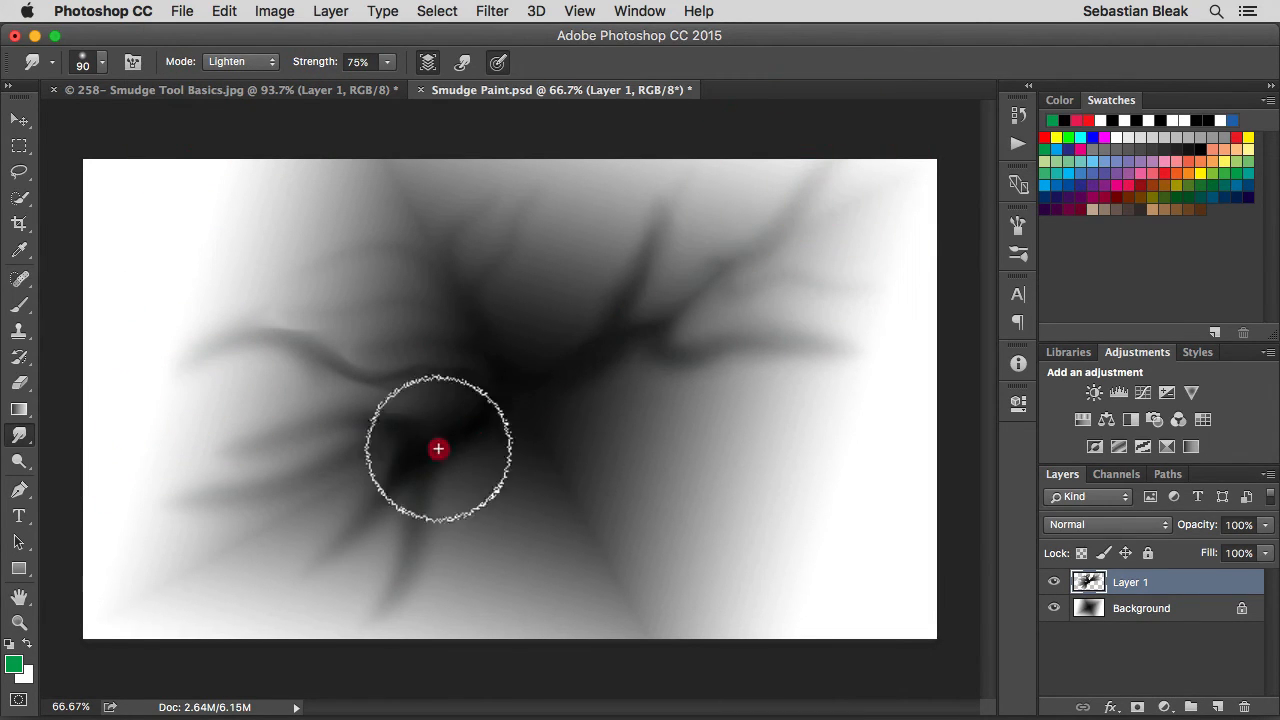
pyautogui.moveTo(437, 449); pyautogui.dragTo(143, 560)
pyautogui.moveTo(466, 371); pyautogui.dragTo(715, 237)
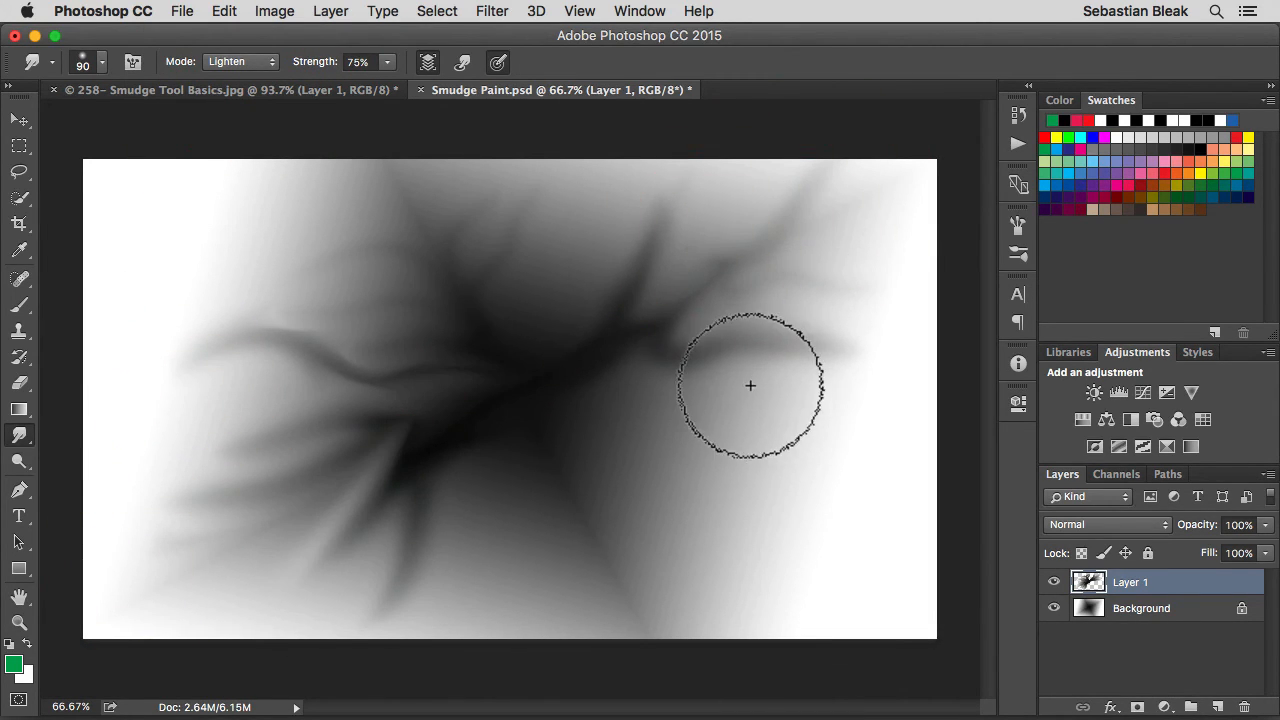